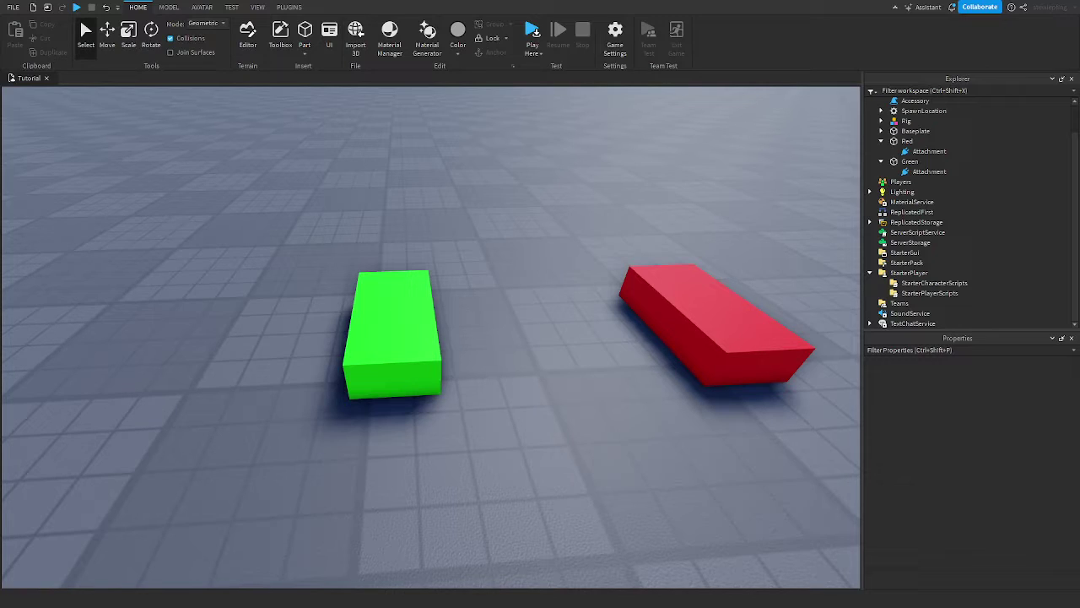
click(682, 280)
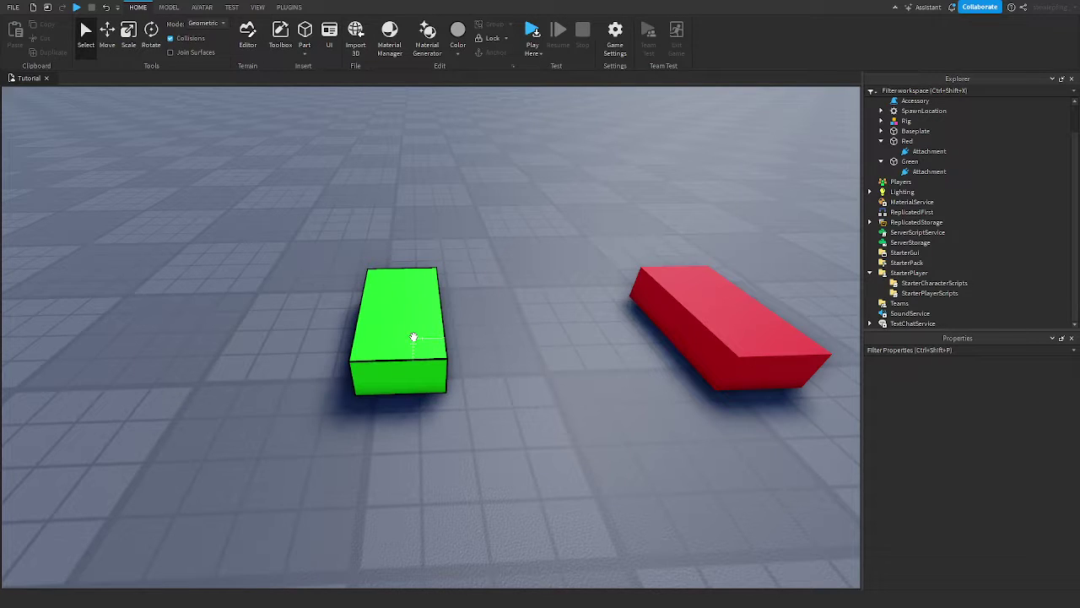
key(d)
key(a)
right_drag(546, 335, 521, 331)
key(s)
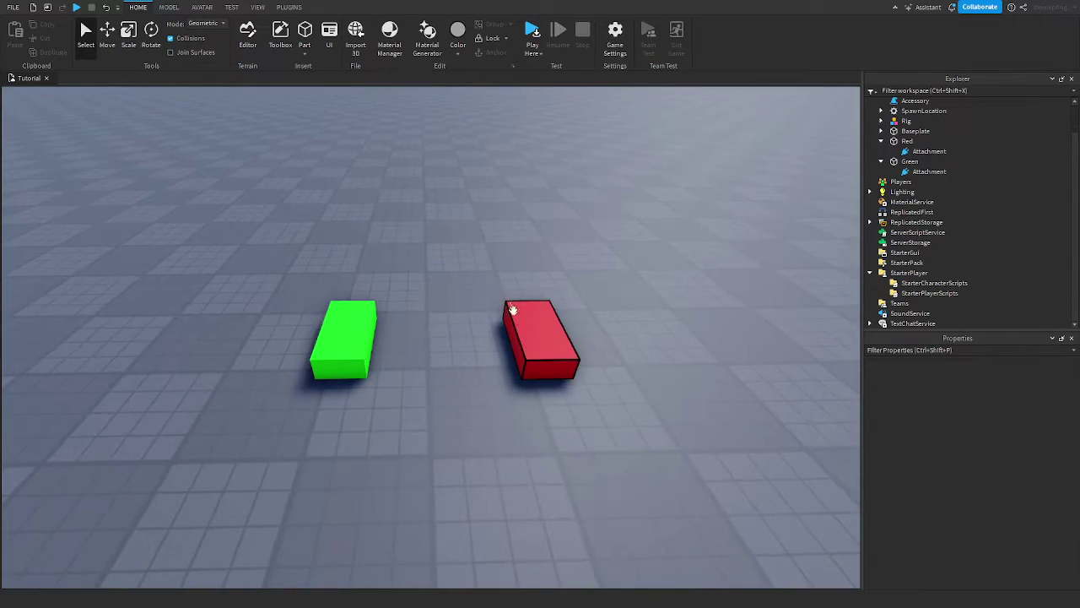
key(w)
Move the red part across to the opposite side of the green part on the baseplate
click(908, 141)
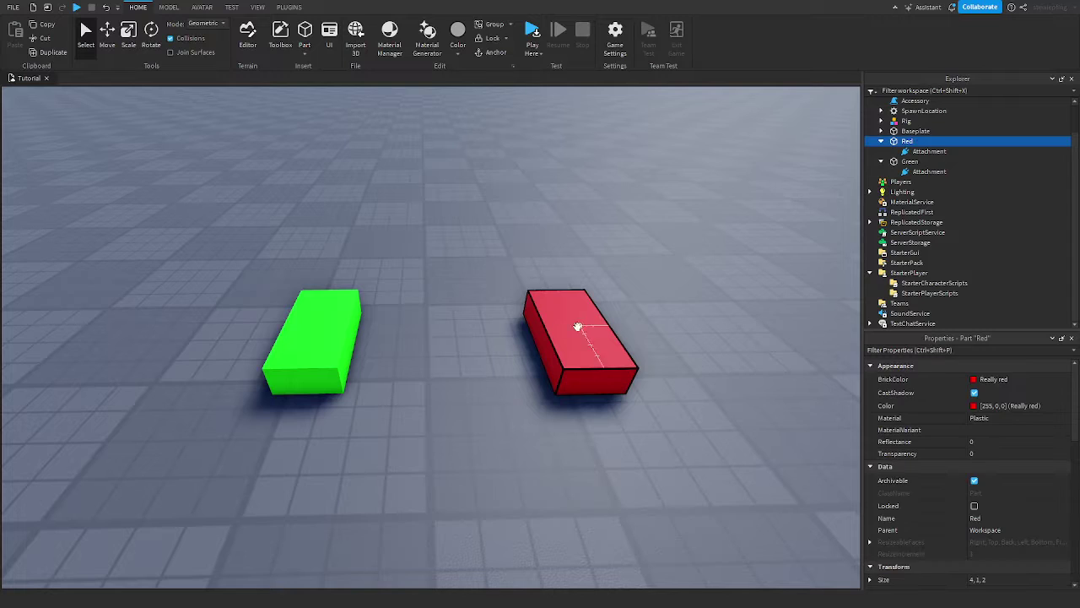
click(899, 163)
drag(574, 339, 409, 369)
key(a)
click(404, 289)
right_drag(404, 290, 402, 288)
key(d)
drag(388, 334, 381, 363)
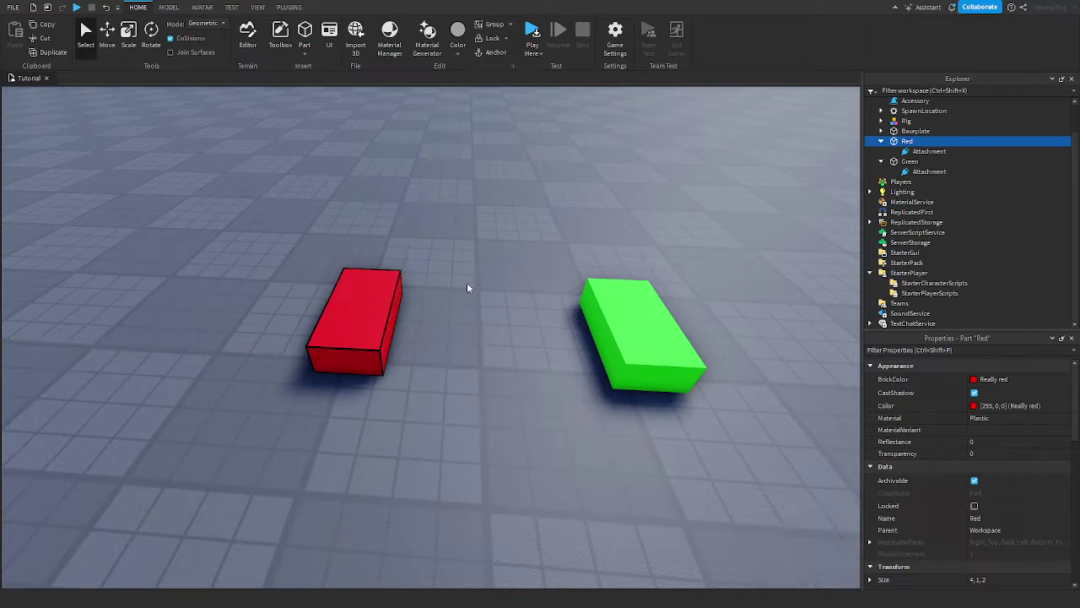
Add an AlignPosition constraint to the red part and review the constraint's properties
click(625, 321)
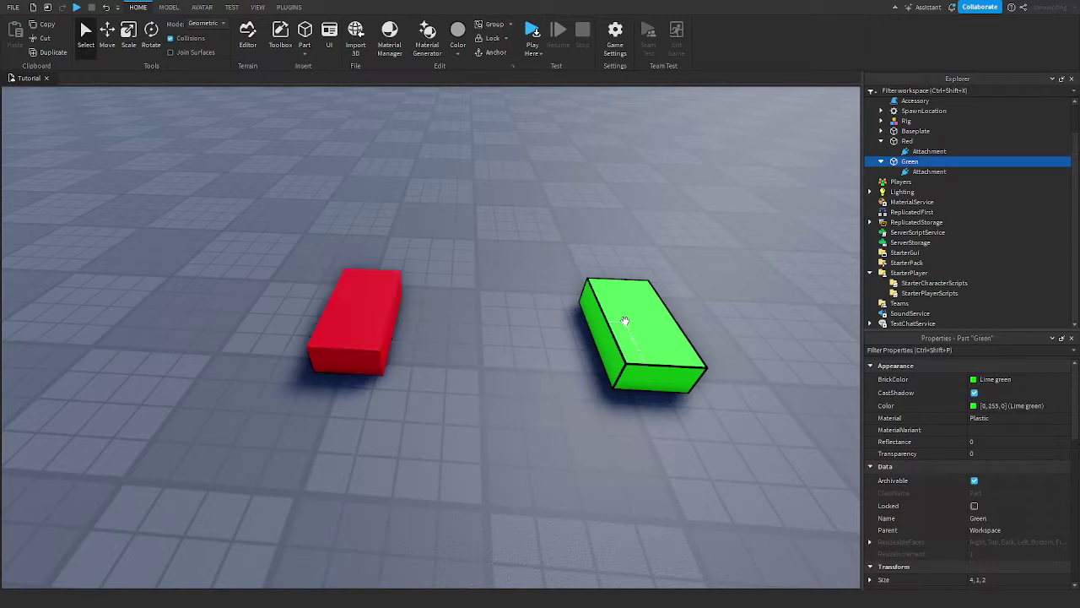
click(385, 320)
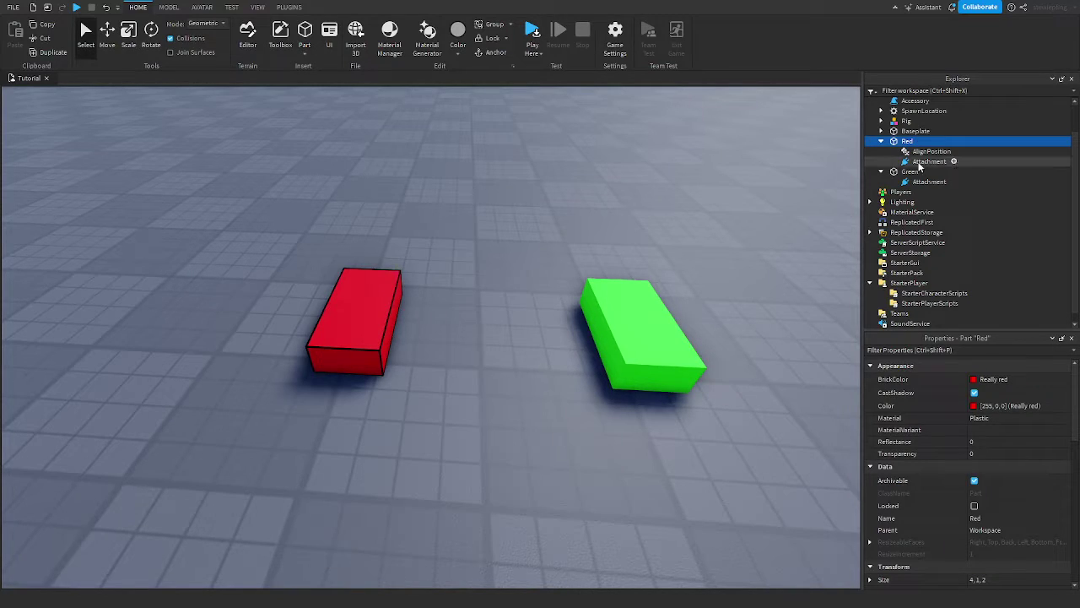
click(926, 153)
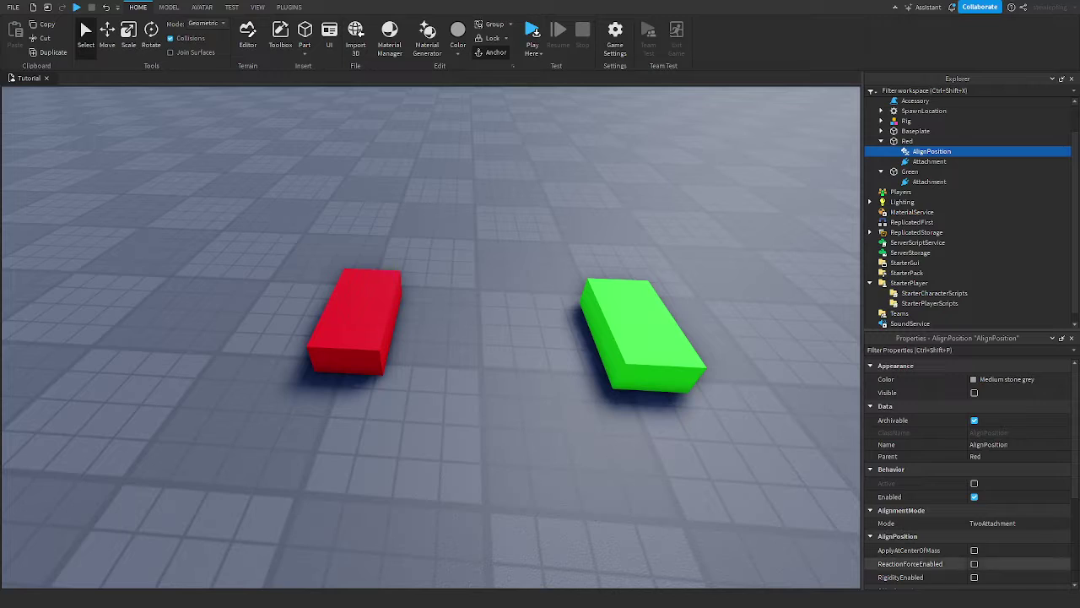
scroll(970, 536, down, 3)
scroll(971, 472, up, 3)
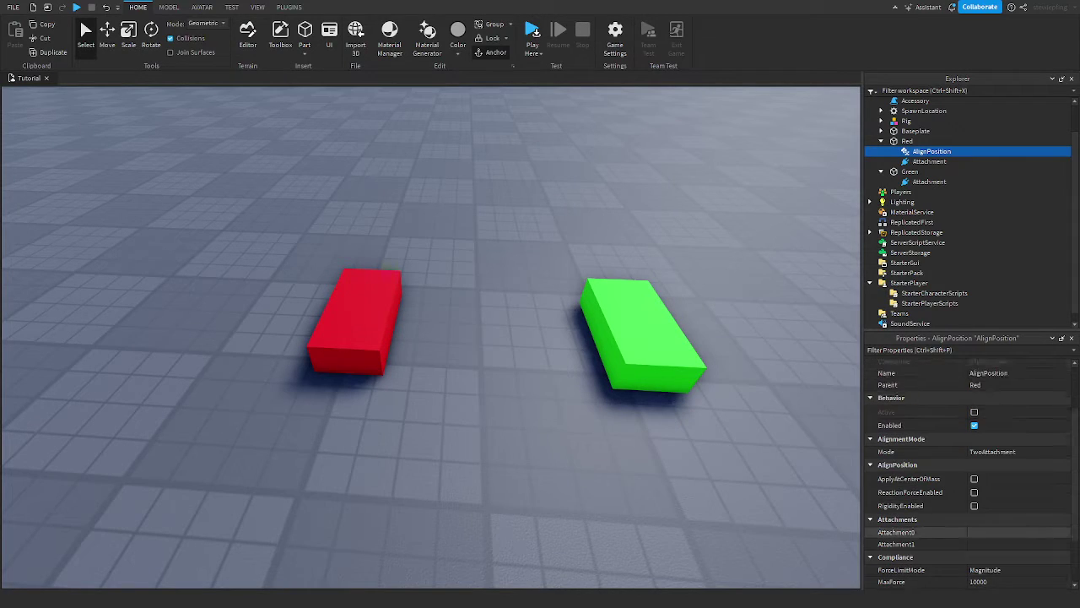
scroll(928, 497, up, 2)
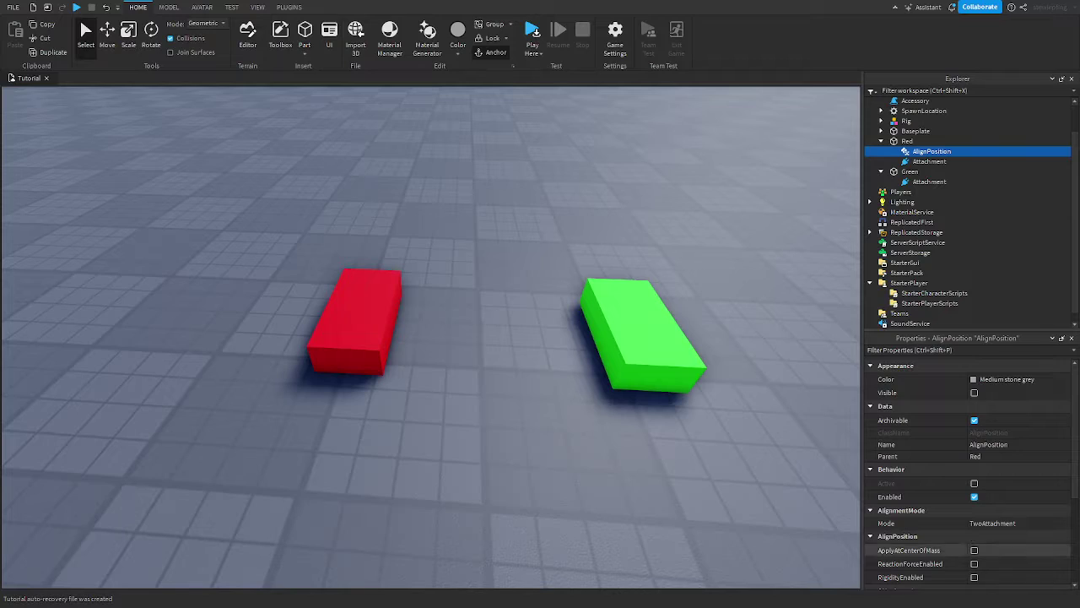
Set the AlignPosition mode to OneAttachment and expand its Position property to show the X, Y and Z components
click(994, 523)
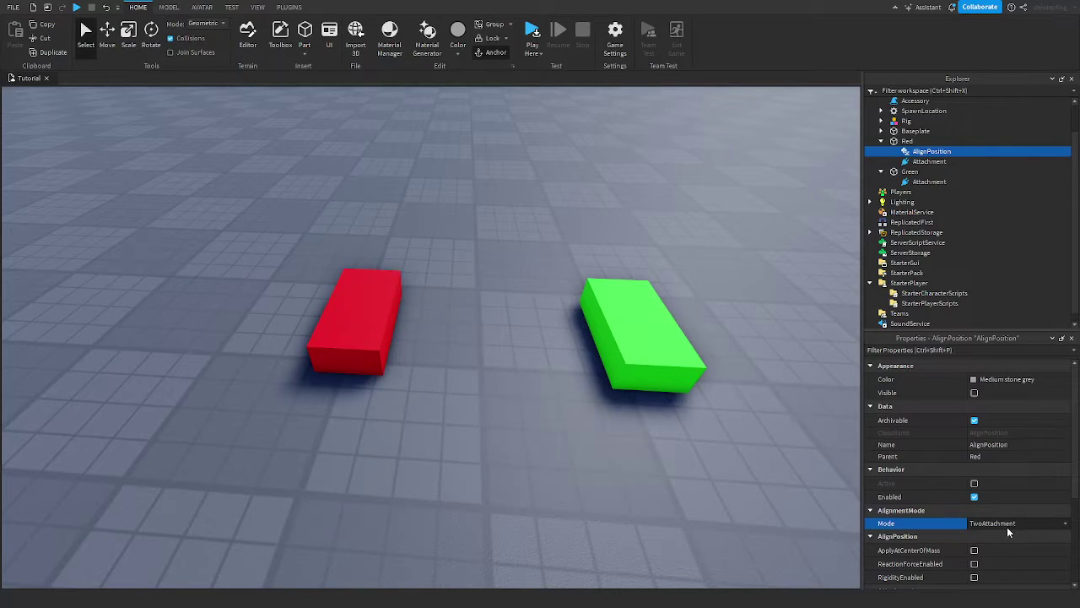
scroll(920, 498, down, 3)
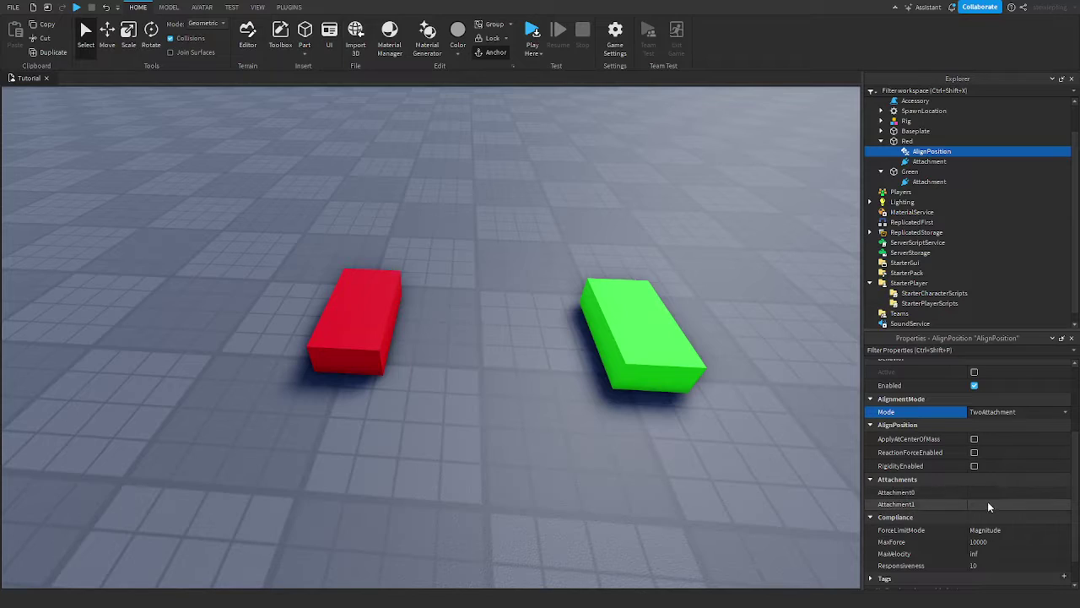
click(998, 413)
click(1009, 423)
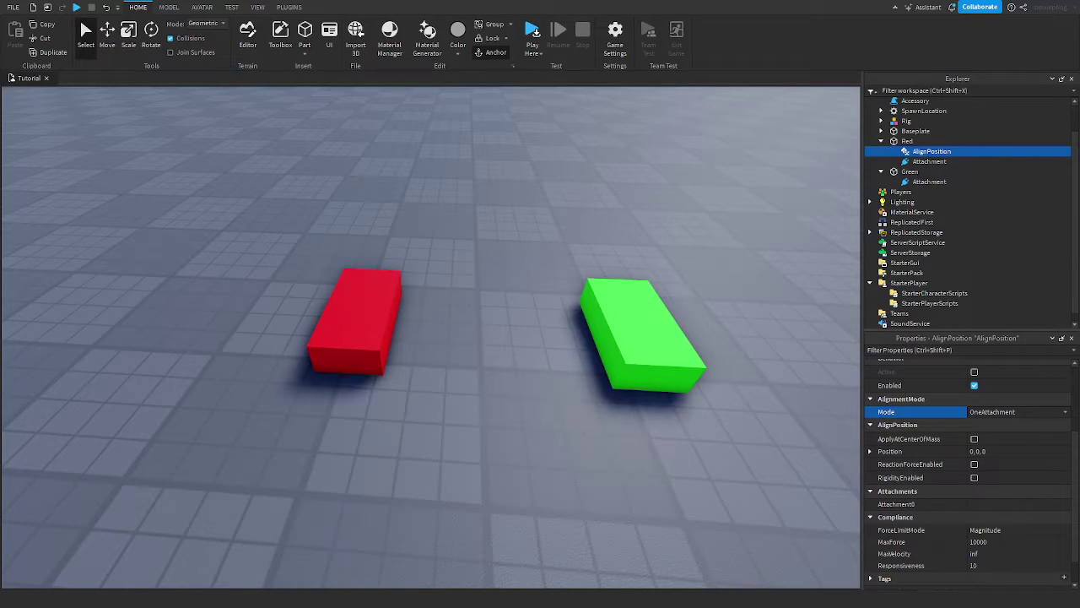
click(919, 412)
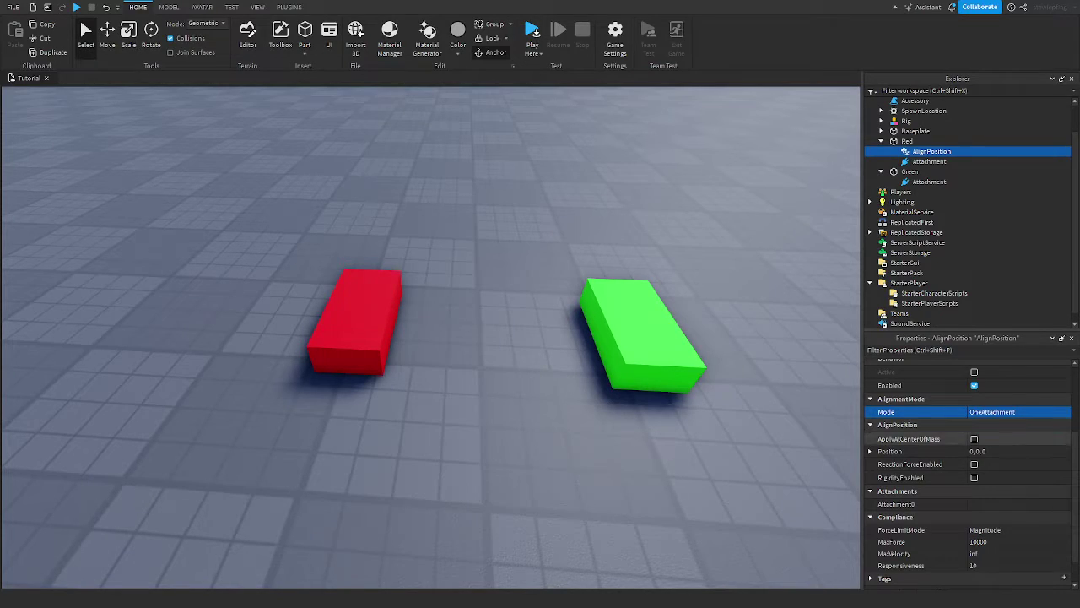
click(877, 451)
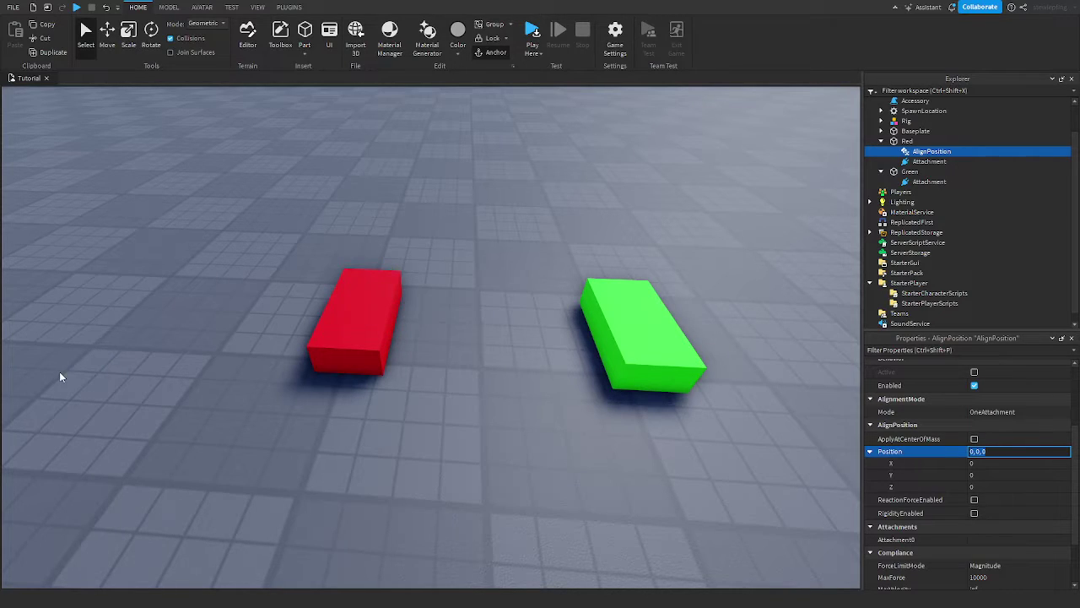
right_drag(624, 417, 622, 414)
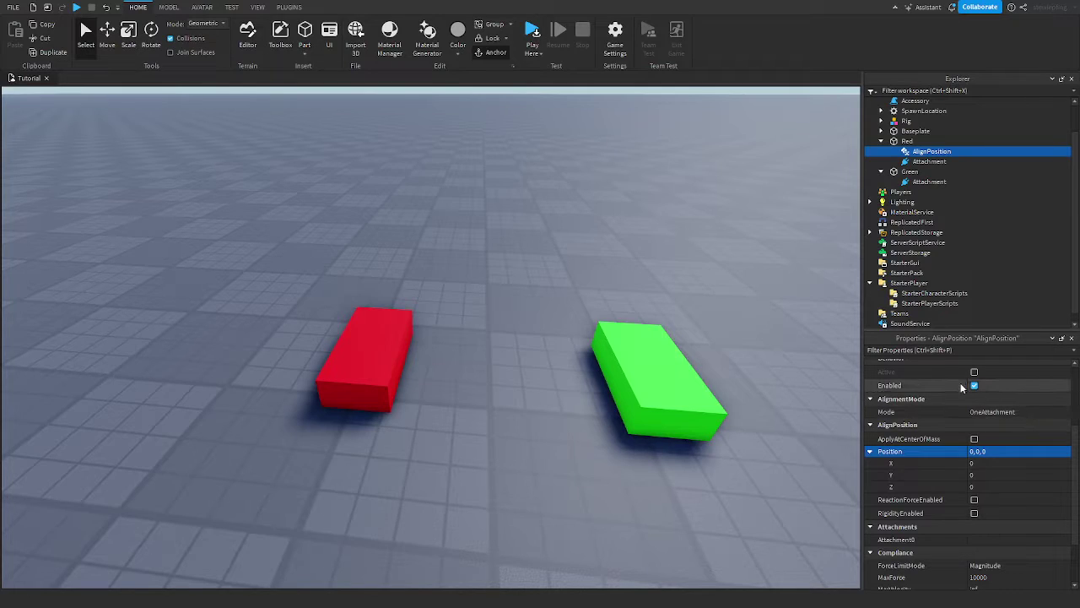
Set the AlignPosition to TwoAttachment mode, with the red part's attachment as Attachment0 and the green part's attachment as Attachment1
click(912, 162)
click(919, 152)
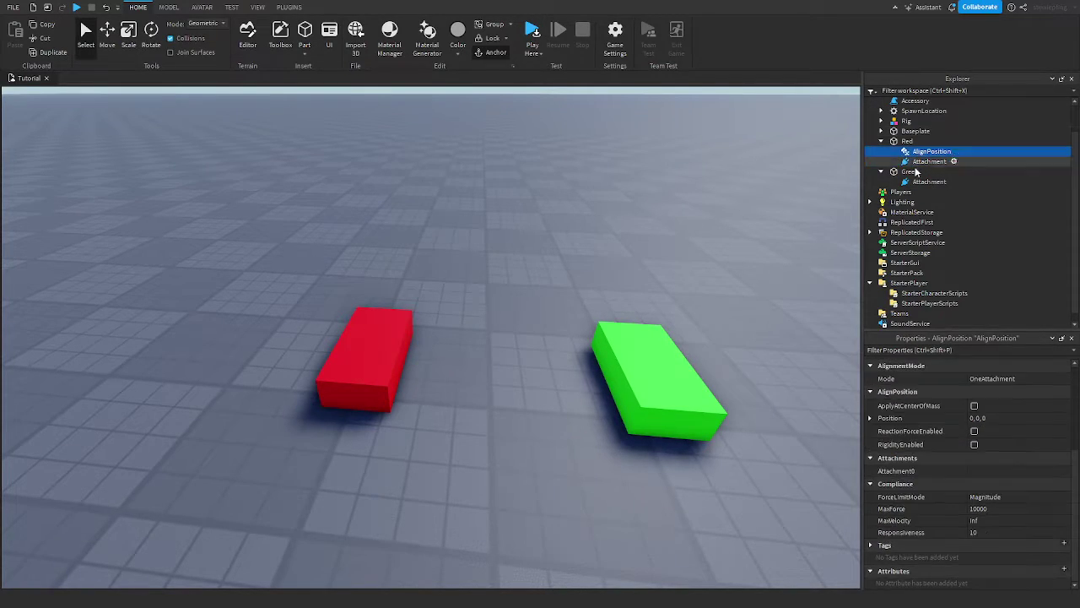
click(996, 378)
click(998, 397)
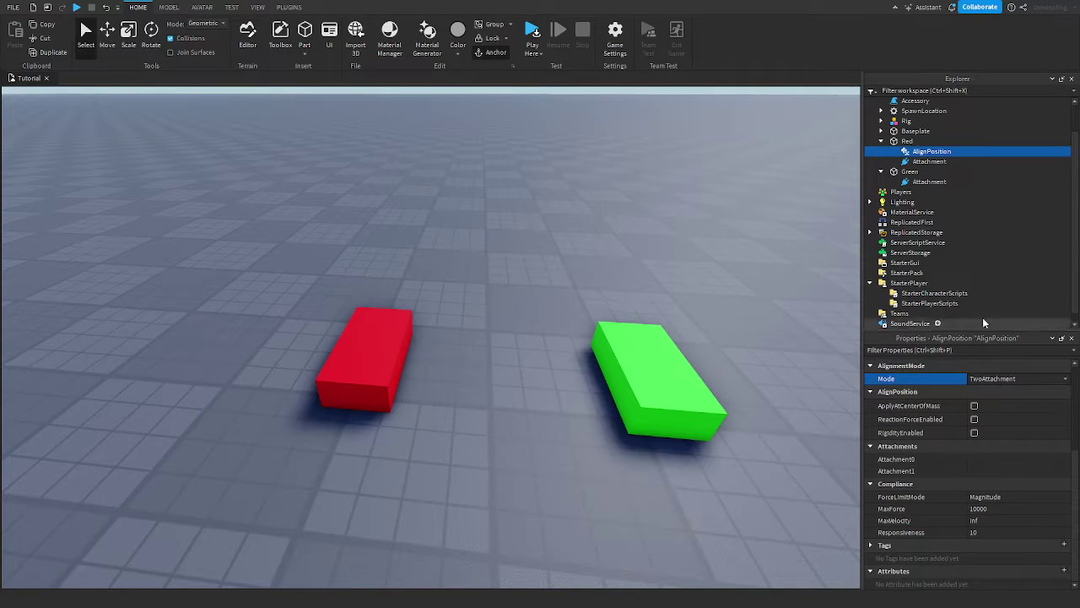
click(987, 459)
click(926, 161)
click(979, 470)
click(928, 181)
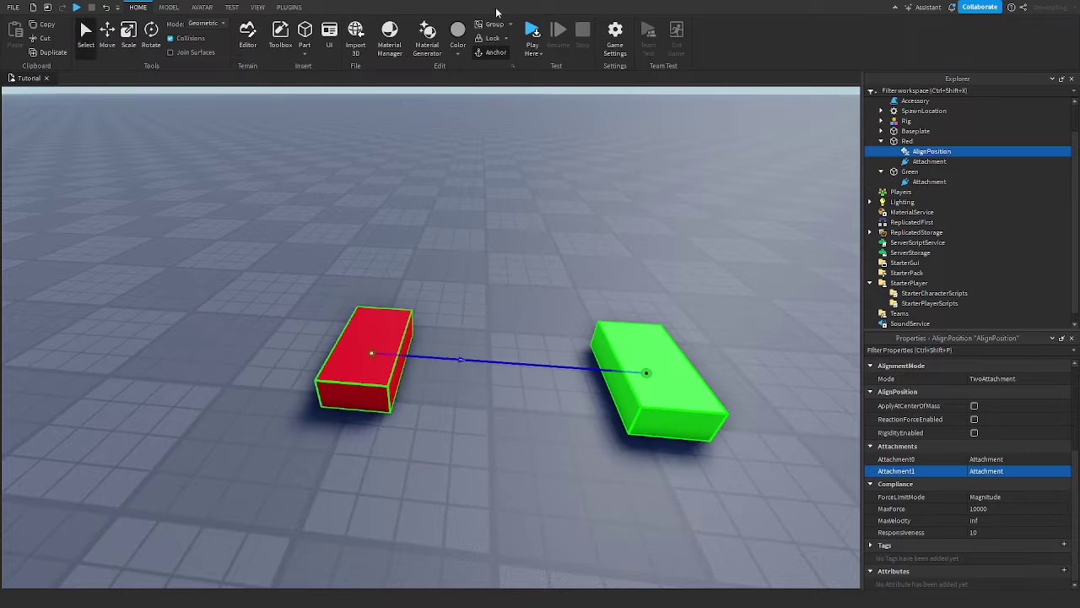
Run the simulation to test how the red part aligns to the green part, and stop it
click(532, 32)
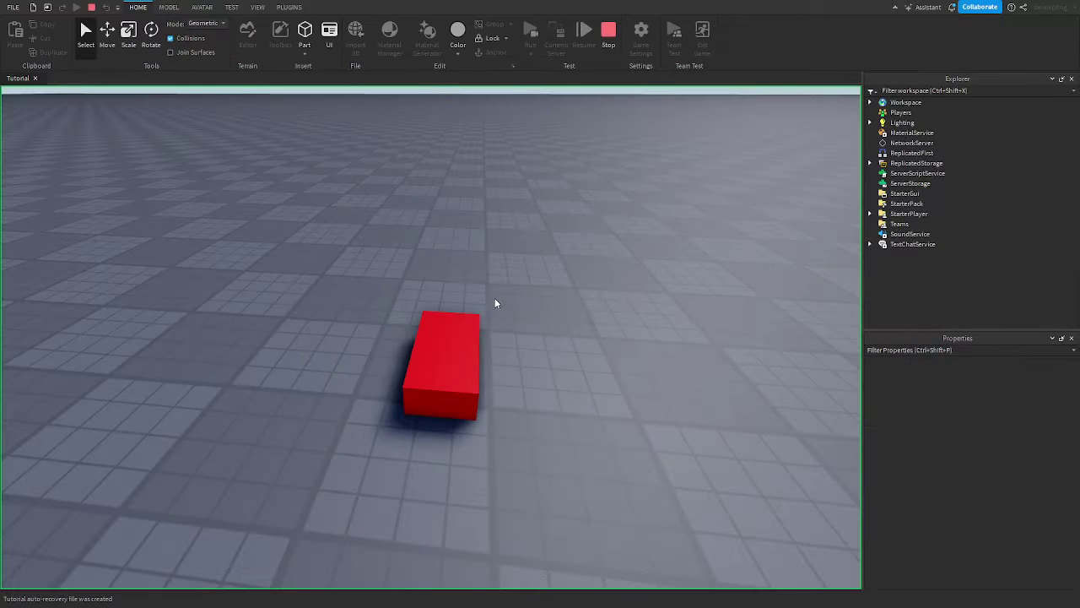
click(608, 32)
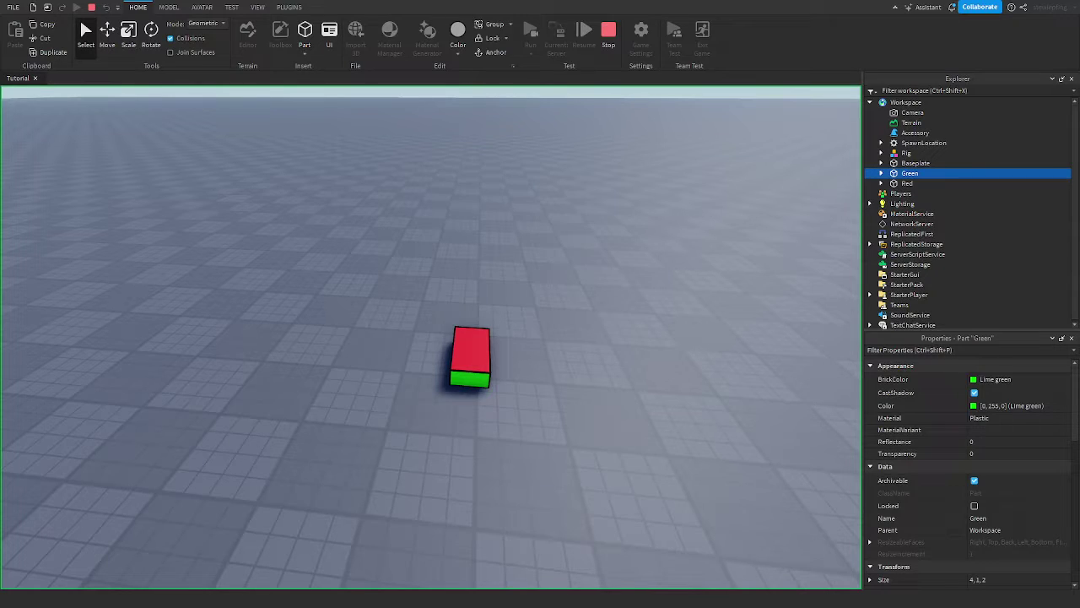
click(608, 32)
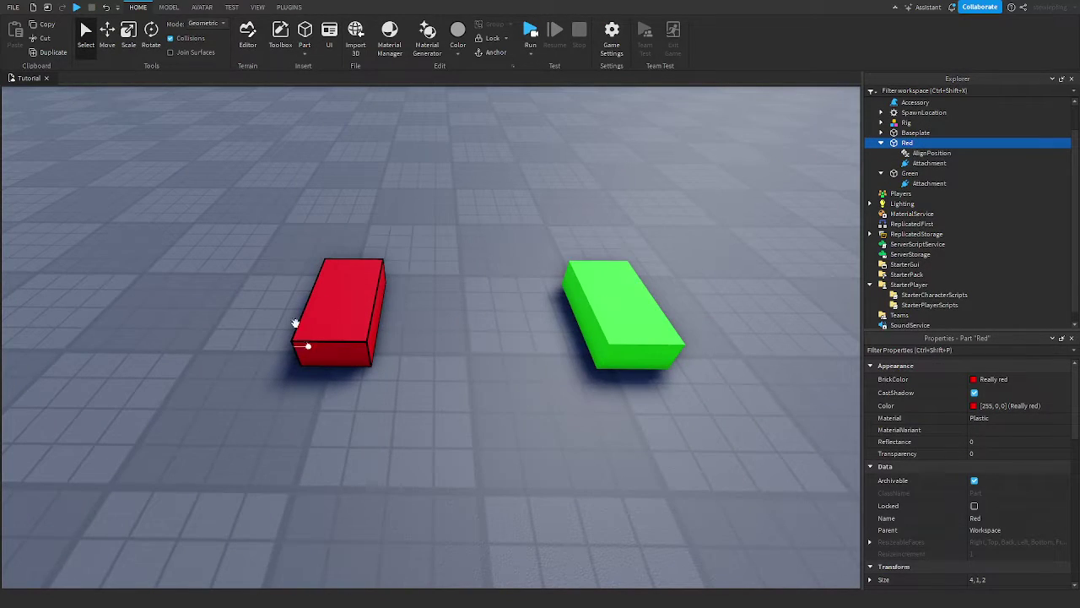
Run the simulation, move the green part across the baseplate to test whether the red part follows, and stop the run
click(608, 288)
click(530, 34)
drag(585, 292, 429, 415)
scroll(628, 530, down, 3)
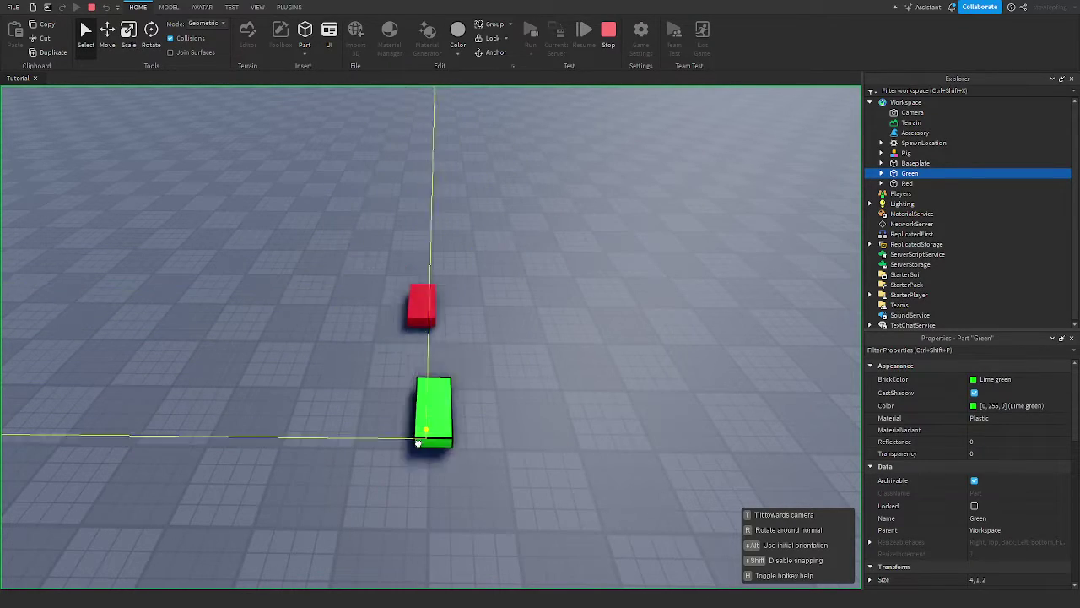
click(608, 34)
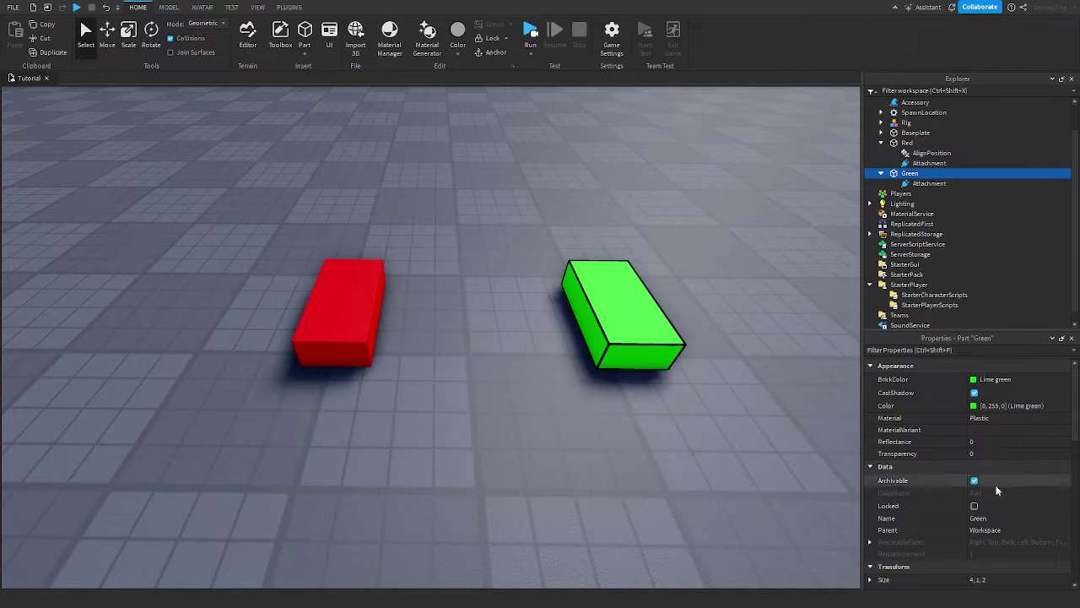
Switch the red part's AlignPosition constraint from two attachments to OneAttachment mode
scroll(833, 97, down, 3)
click(908, 183)
click(896, 175)
click(928, 153)
scroll(971, 455, down, 5)
scroll(976, 444, up, 1)
click(983, 415)
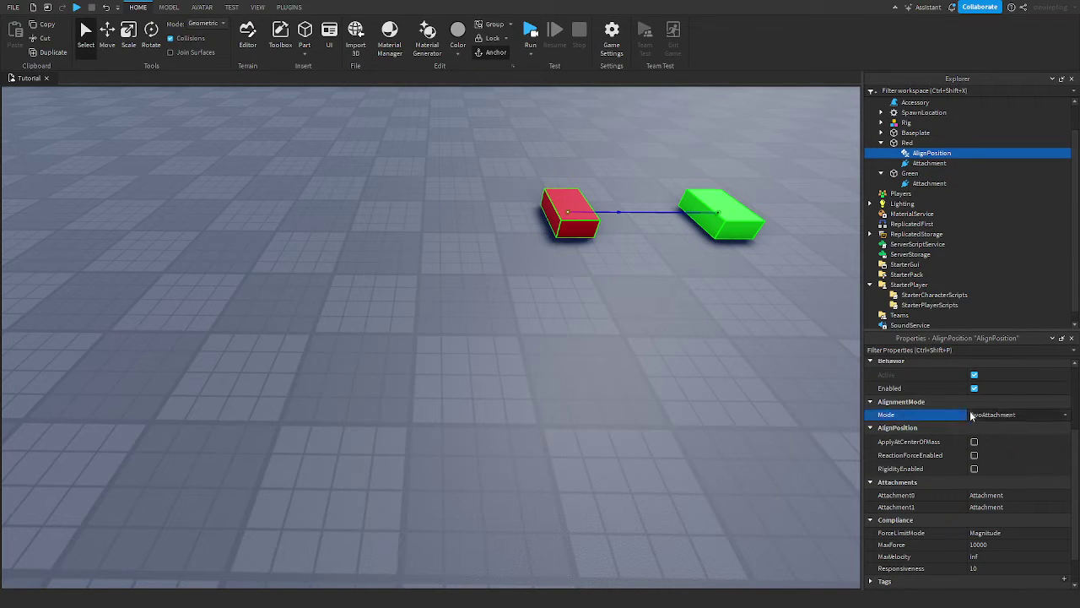
click(979, 427)
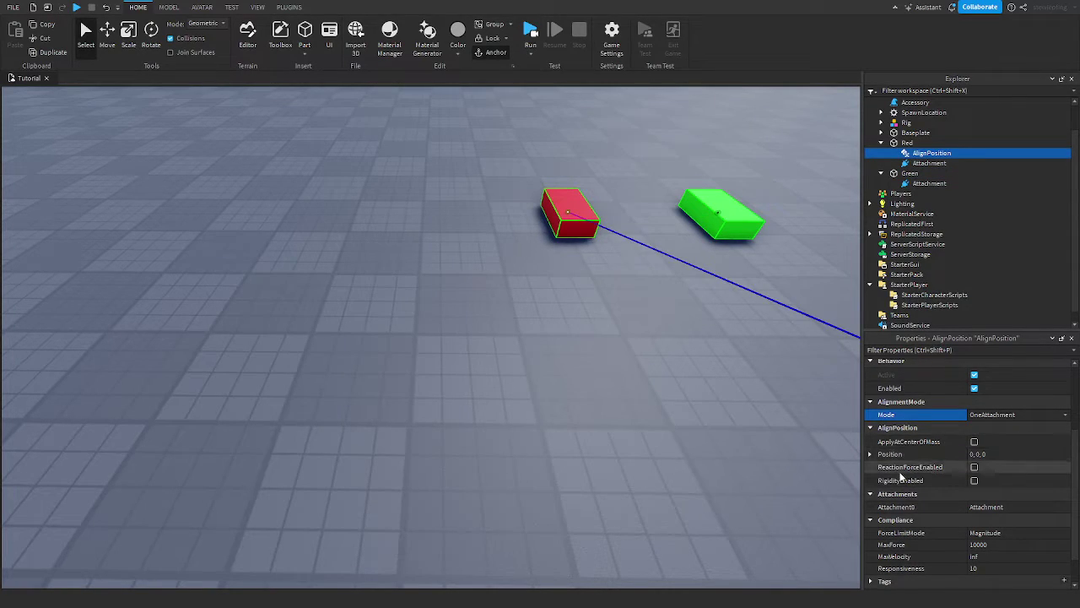
Expand the AlignPosition's Position property, examine where the constraint points in the scene, and open the Position value for editing
click(874, 454)
right_drag(748, 421, 496, 389)
key(w)
right_drag(388, 398, 529, 292)
key(w)
key(w)
scroll(530, 295, down, 6)
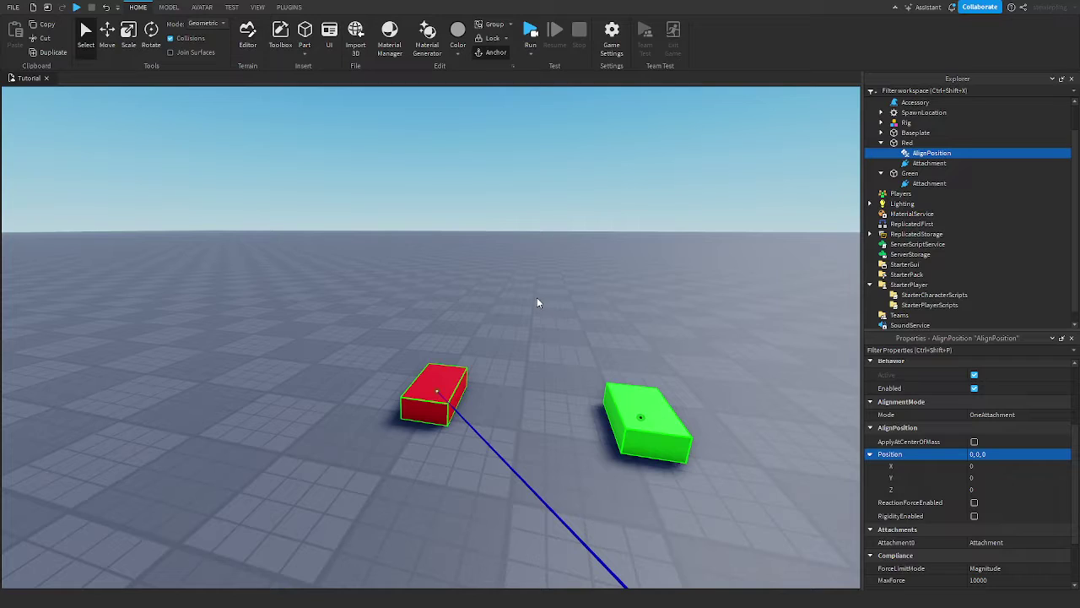
click(987, 454)
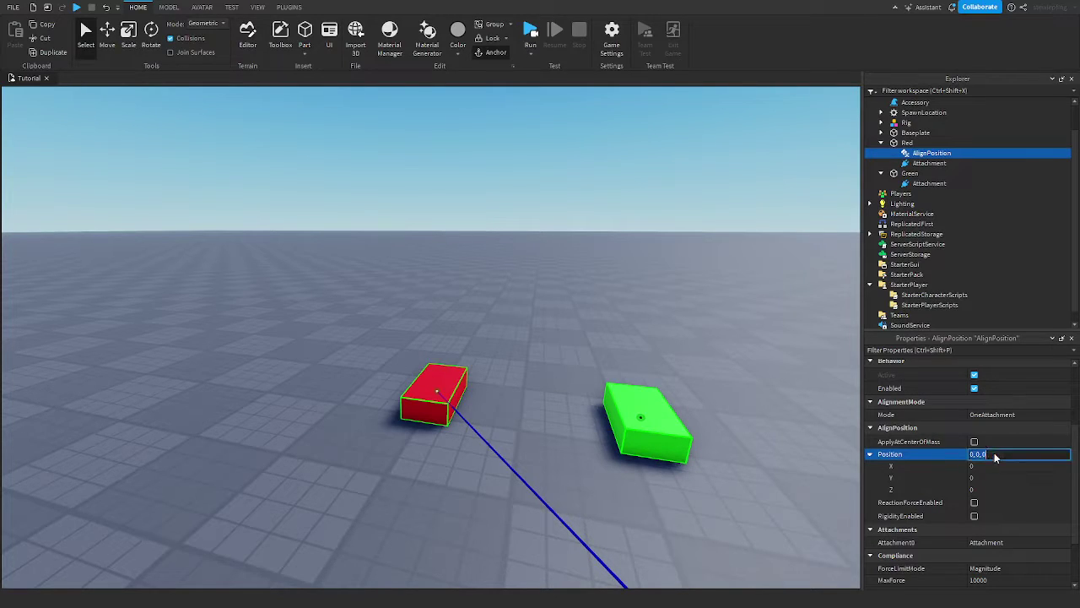
drag(988, 454, 968, 457)
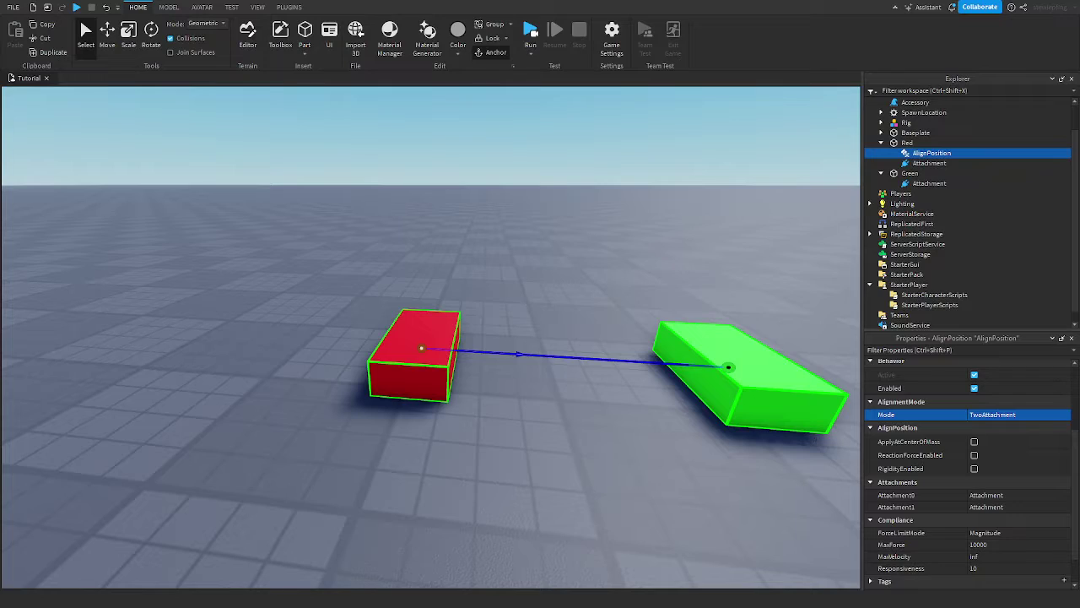
Pick the red part's attachment again as Attachment0 of the AlignPosition and inspect the red part's properties
click(989, 500)
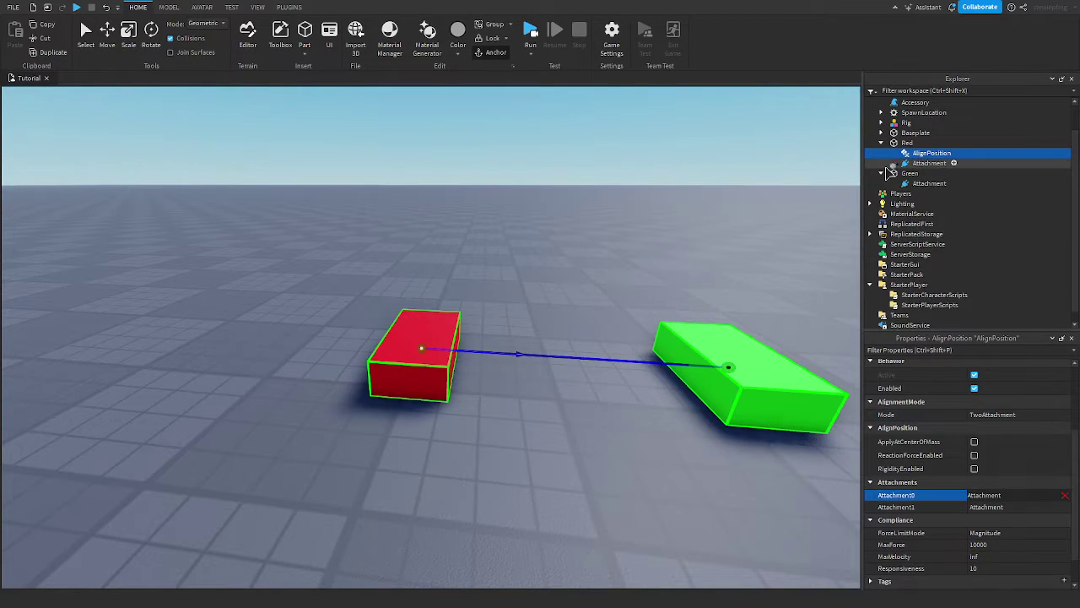
click(924, 163)
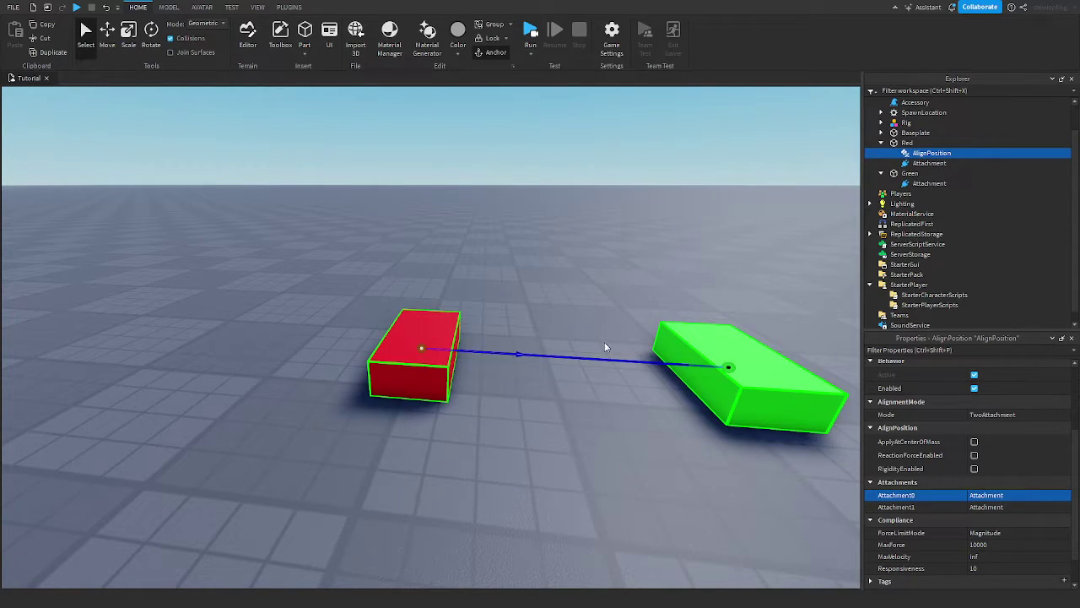
click(903, 143)
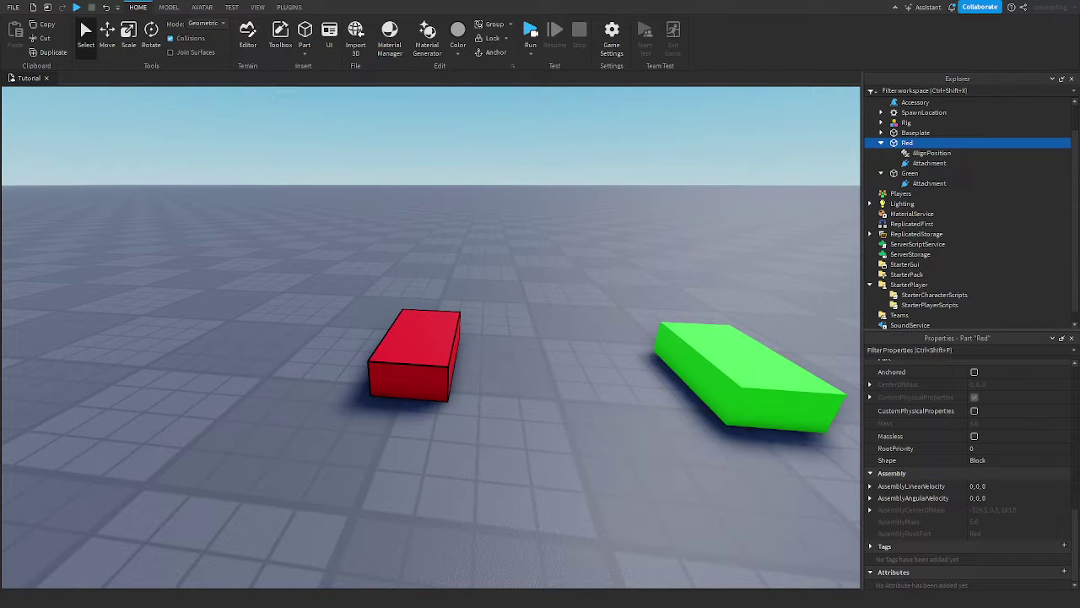
Enable ReactionForceEnabled on the red part's AlignPosition and start a simulation run to test it
click(931, 153)
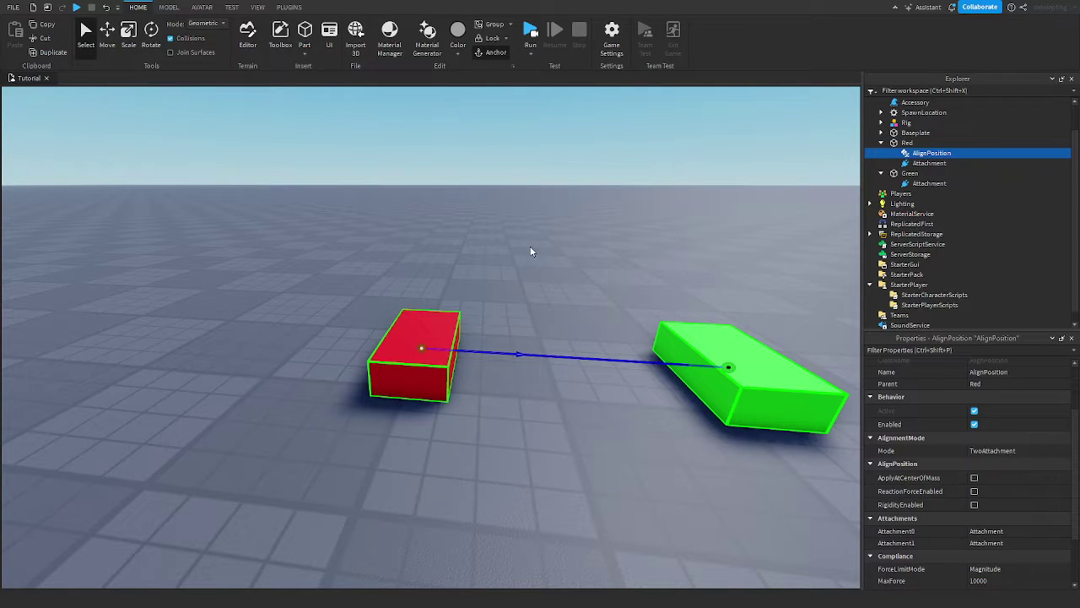
scroll(697, 490, down, 4)
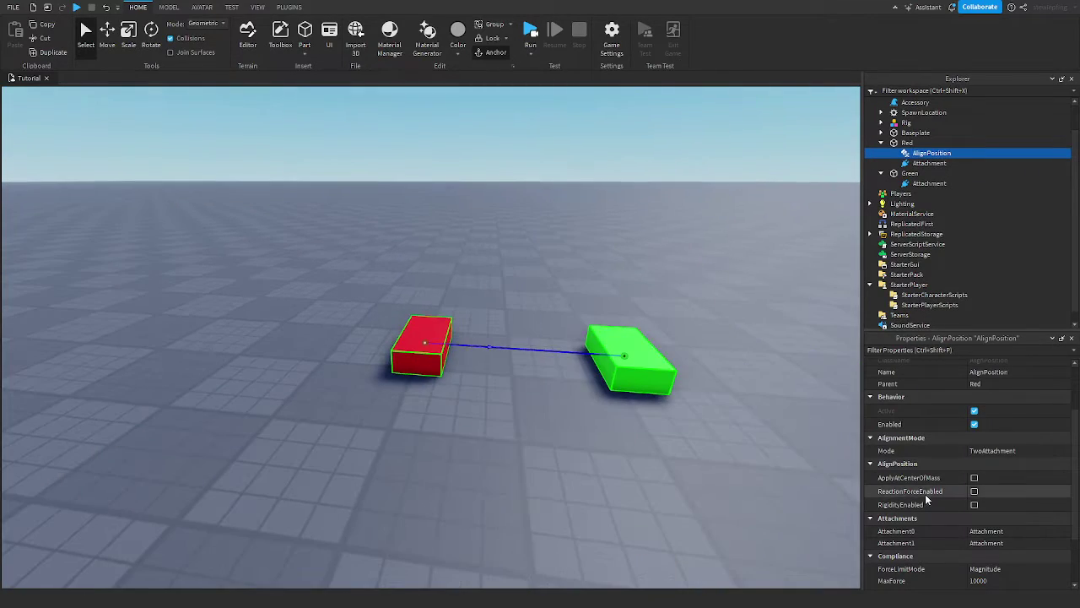
click(975, 491)
right_drag(561, 165, 561, 165)
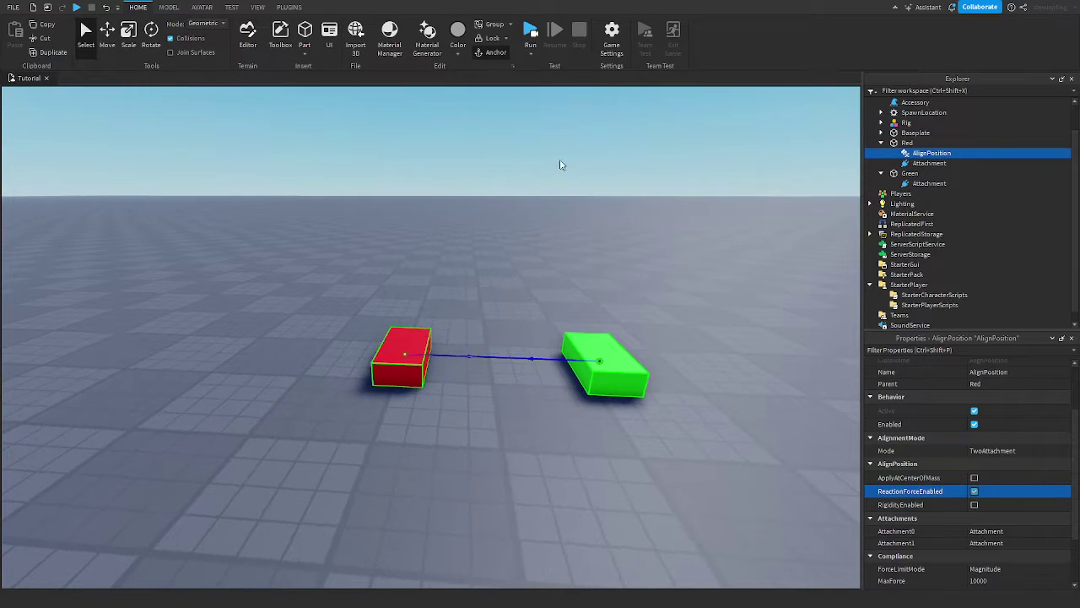
click(530, 32)
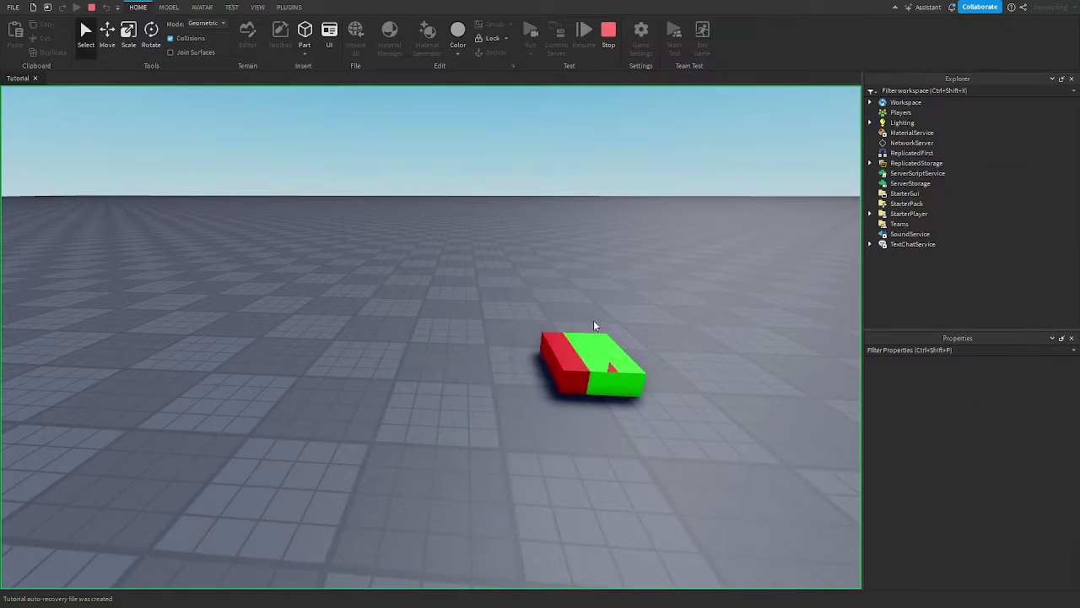
Stop the simulation, reposition the green part slightly farther back, and review its transform and collision properties
click(608, 32)
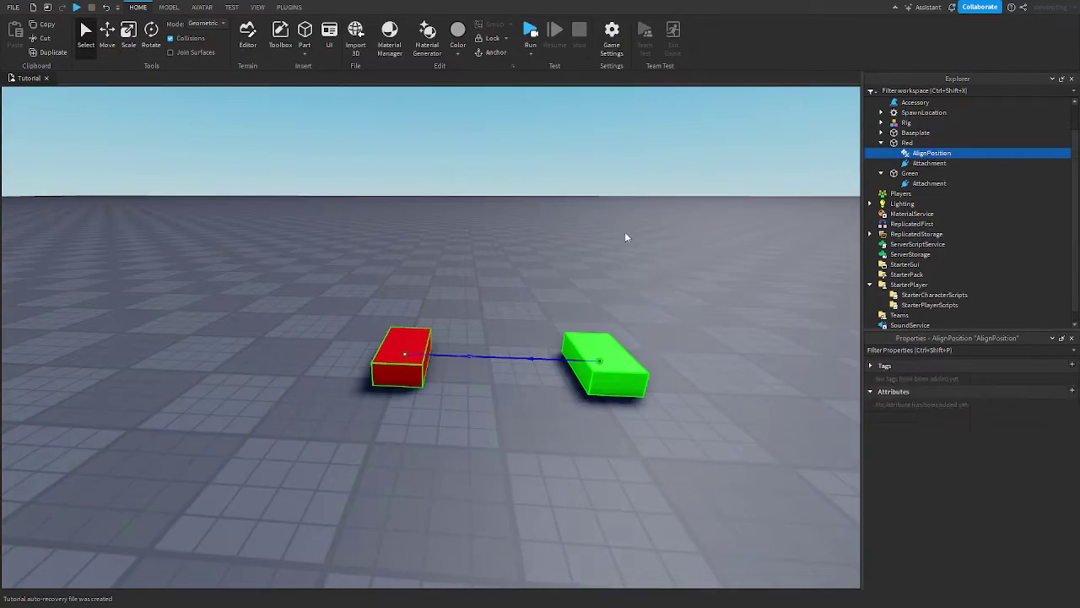
click(613, 369)
click(563, 228)
click(603, 358)
scroll(972, 500, down, 6)
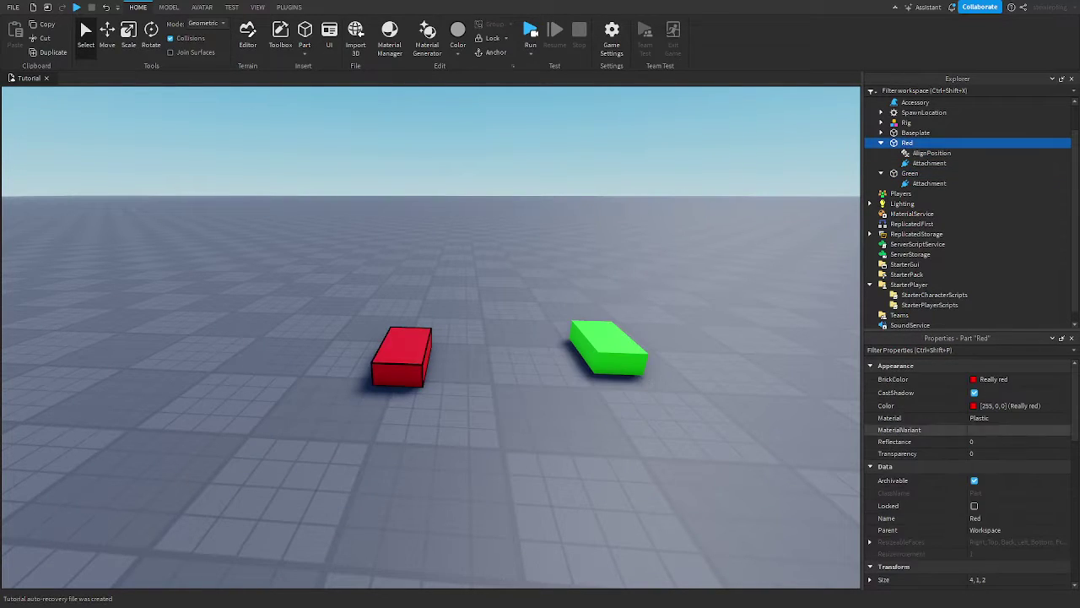
drag(557, 244, 672, 441)
scroll(920, 472, down, 3)
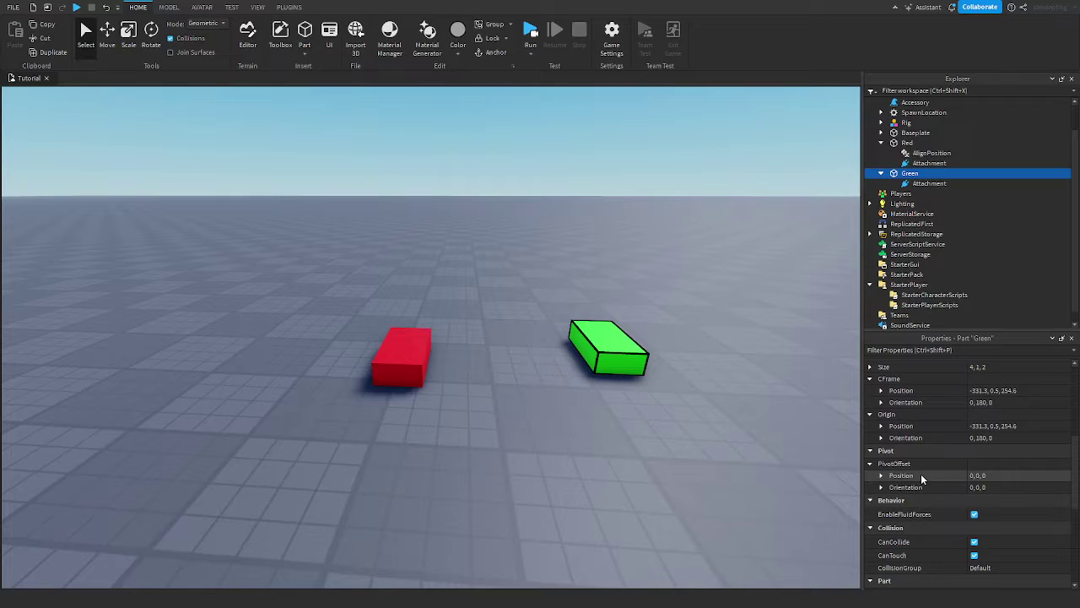
Run the simulation and pull the red and green parts apart in turn to test the reaction force
click(664, 224)
click(531, 31)
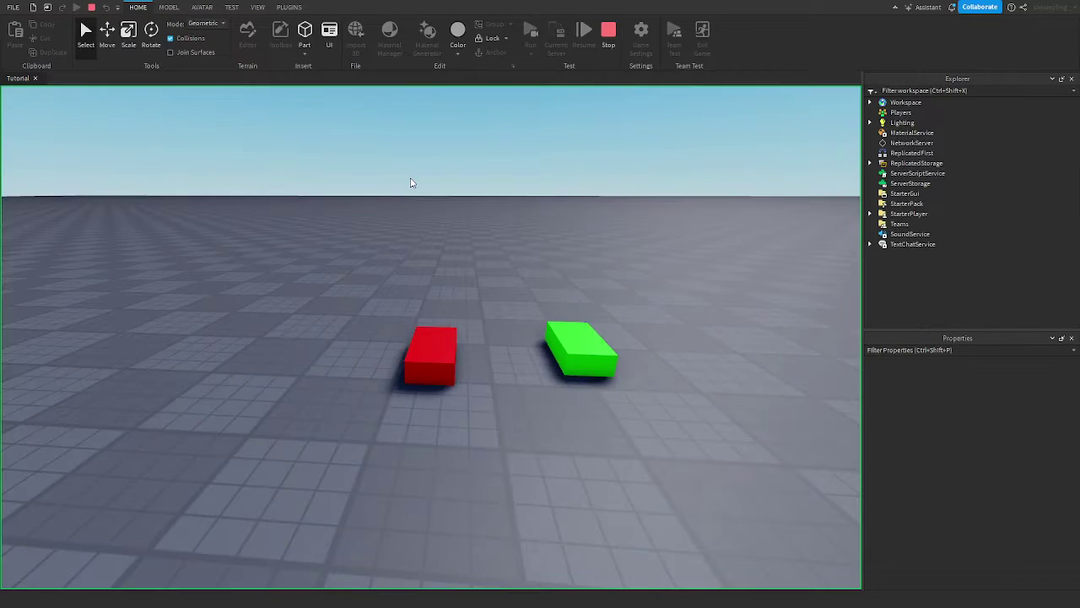
drag(495, 357, 317, 356)
drag(533, 370, 677, 357)
drag(482, 369, 164, 344)
drag(513, 356, 672, 351)
Expand the green and red parts in the running workspace and inspect the green attachment and the red part's AlignPosition
click(882, 175)
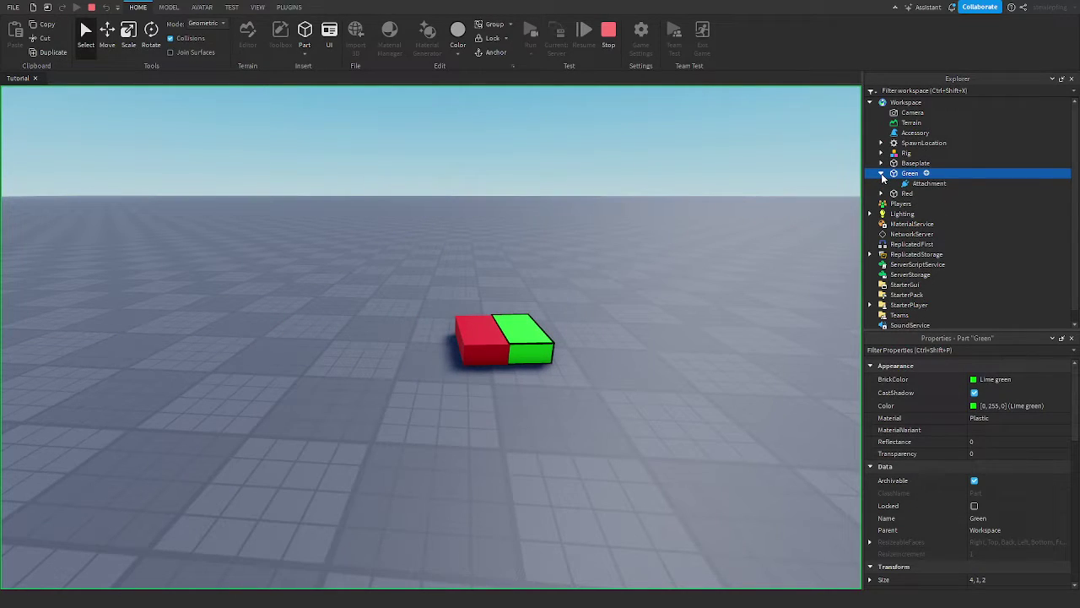
click(882, 186)
click(881, 193)
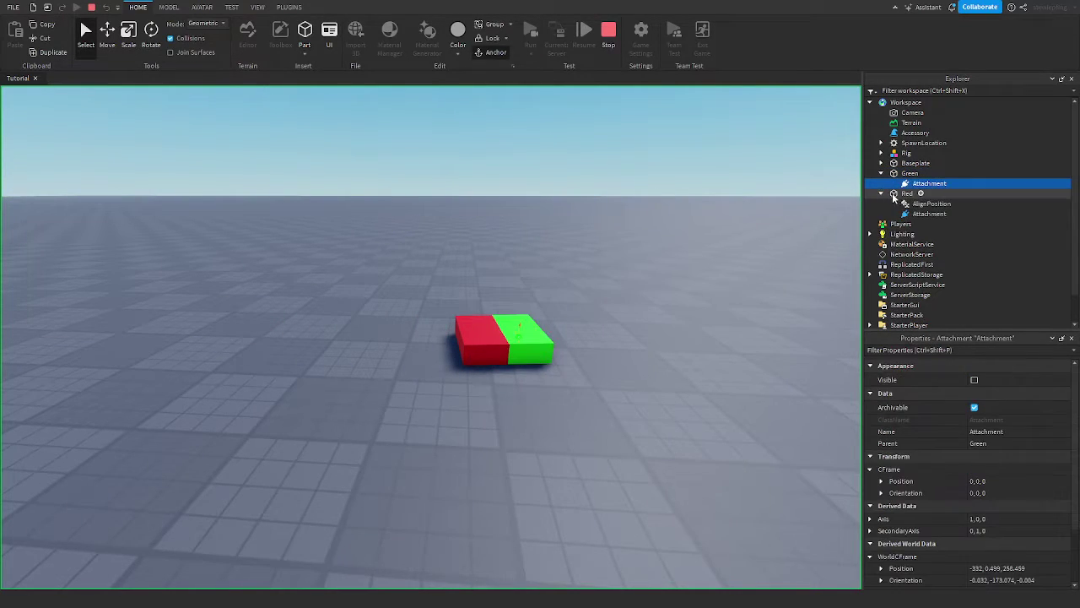
click(917, 205)
Repeatedly move the red and green parts away from each other in the running simulation to observe their mutual attraction
drag(433, 345, 330, 343)
drag(564, 339, 746, 336)
drag(457, 341, 258, 333)
drag(673, 339, 793, 336)
drag(412, 335, 152, 308)
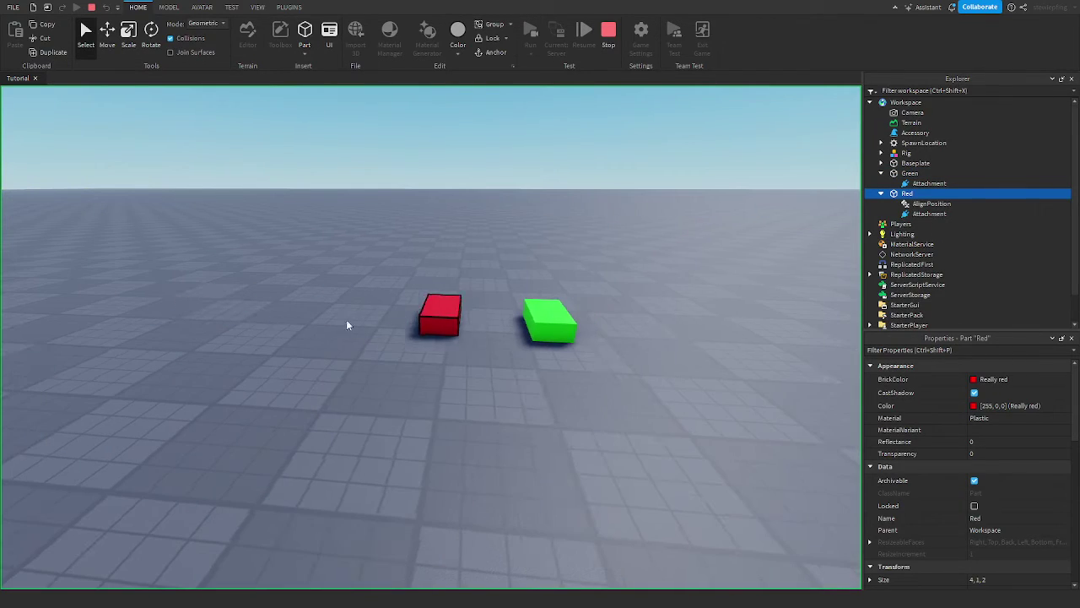
drag(552, 321, 604, 316)
drag(388, 317, 285, 313)
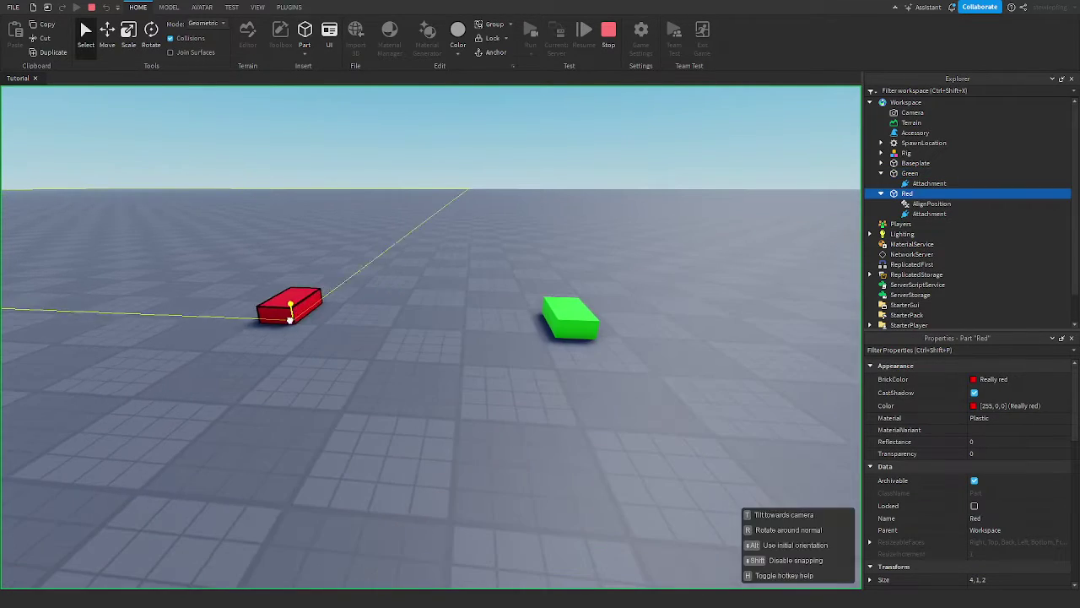
drag(556, 324, 723, 306)
drag(524, 309, 435, 309)
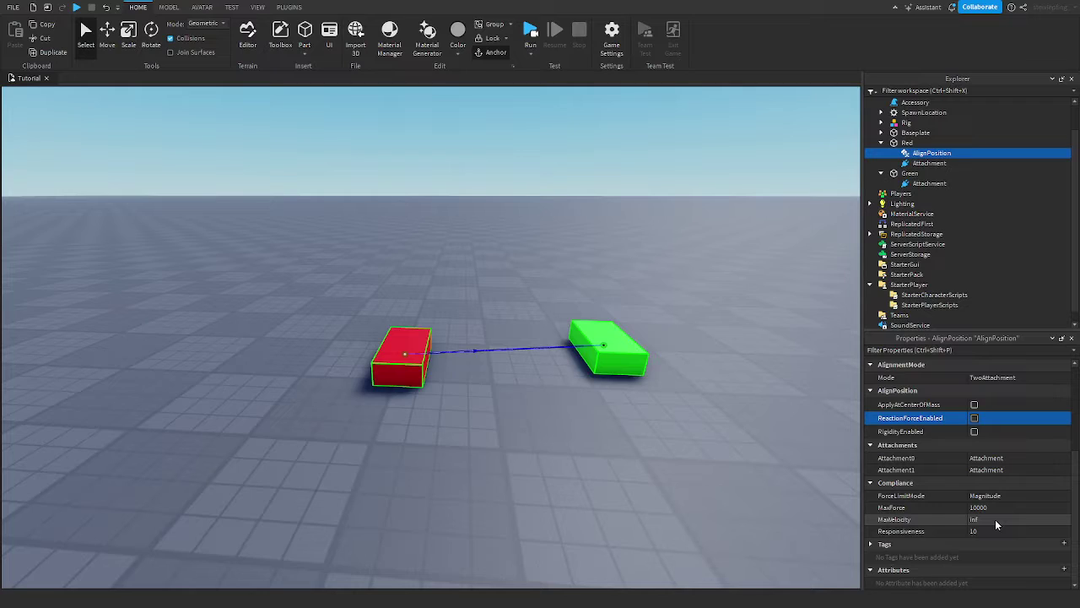
Enable RigidityEnabled on the red part's AlignPosition constraint
scroll(918, 459, up, 3)
scroll(928, 466, down, 2)
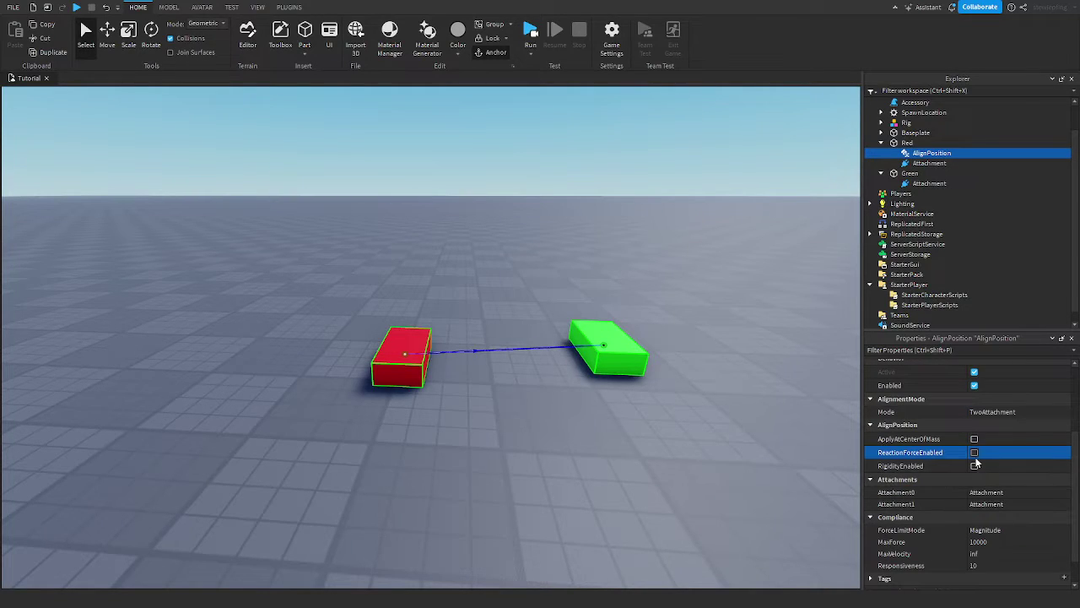
click(974, 465)
scroll(974, 466, up, 1)
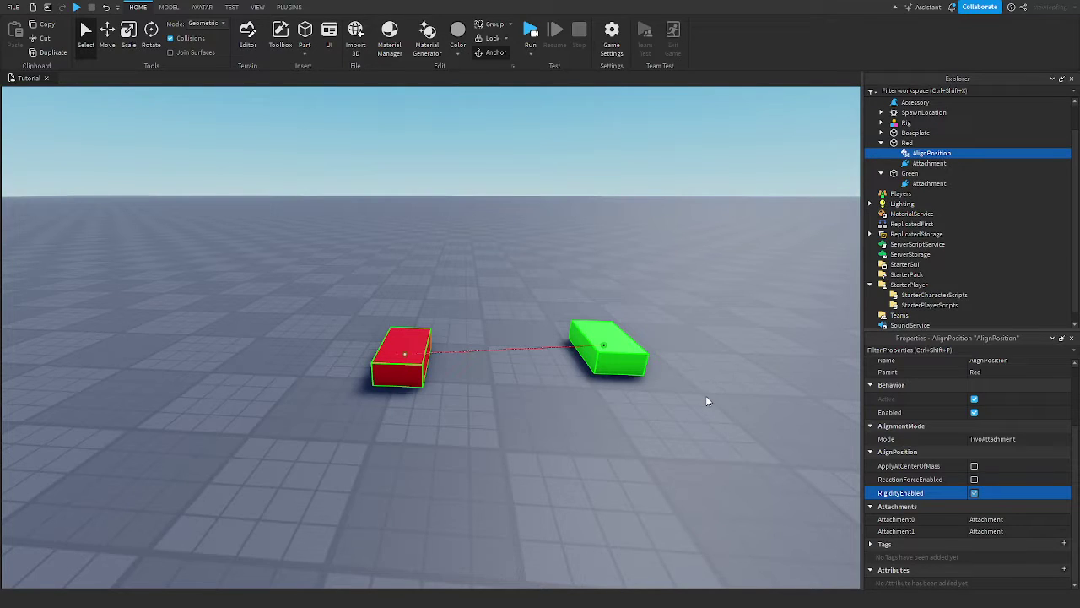
right_drag(538, 343, 539, 343)
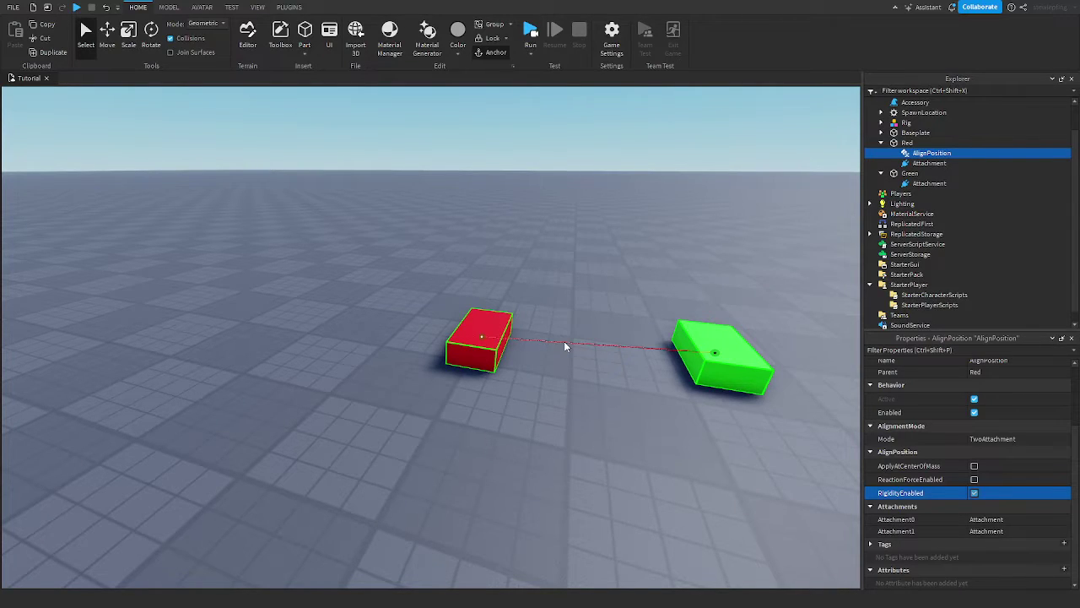
right_drag(543, 260, 543, 260)
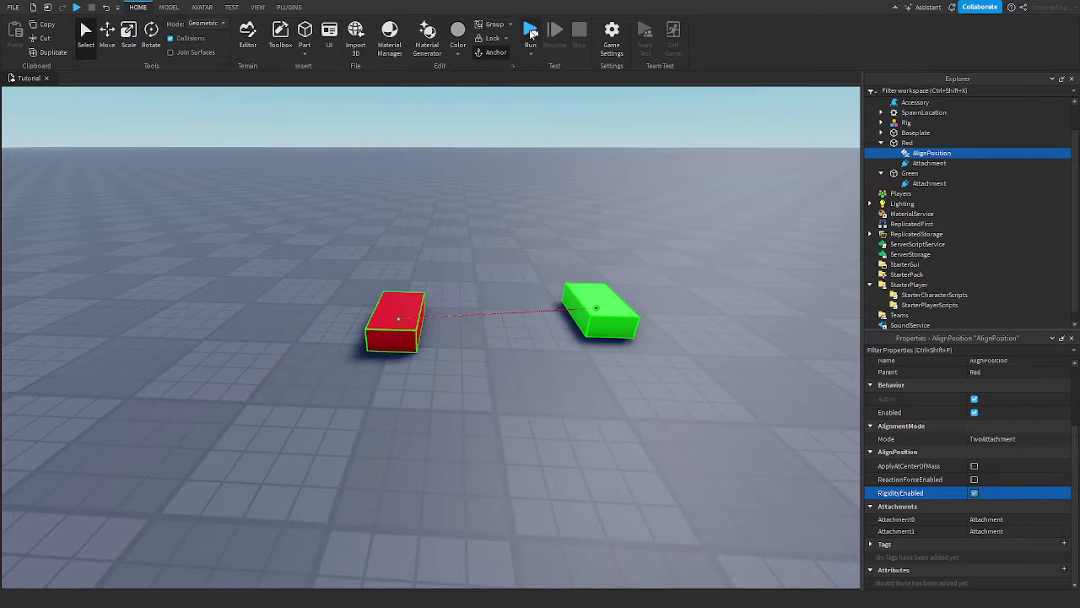
click(562, 246)
click(607, 316)
scroll(928, 460, down, 5)
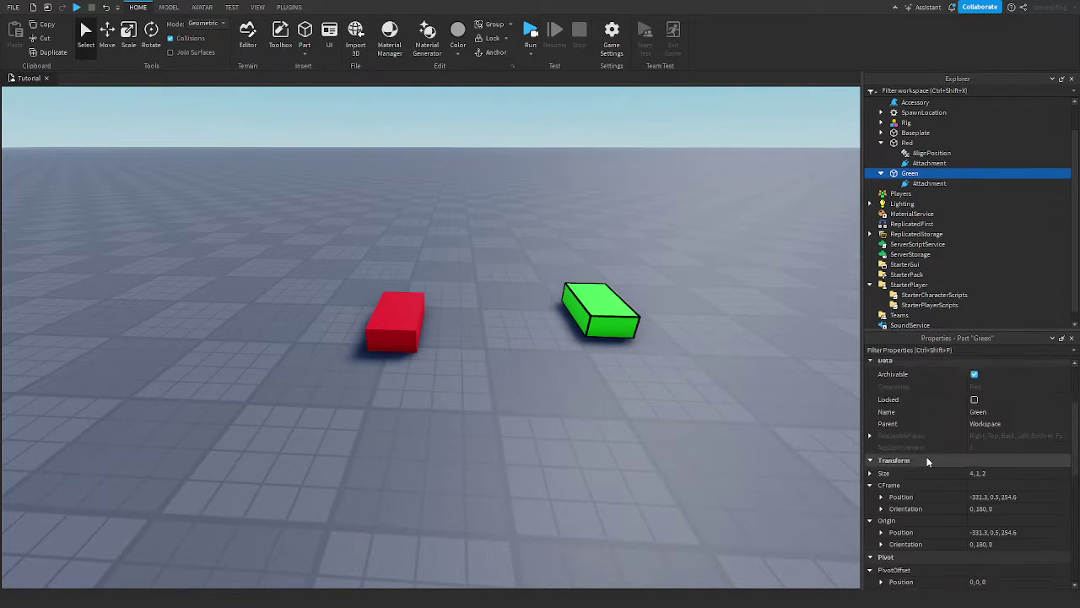
click(974, 434)
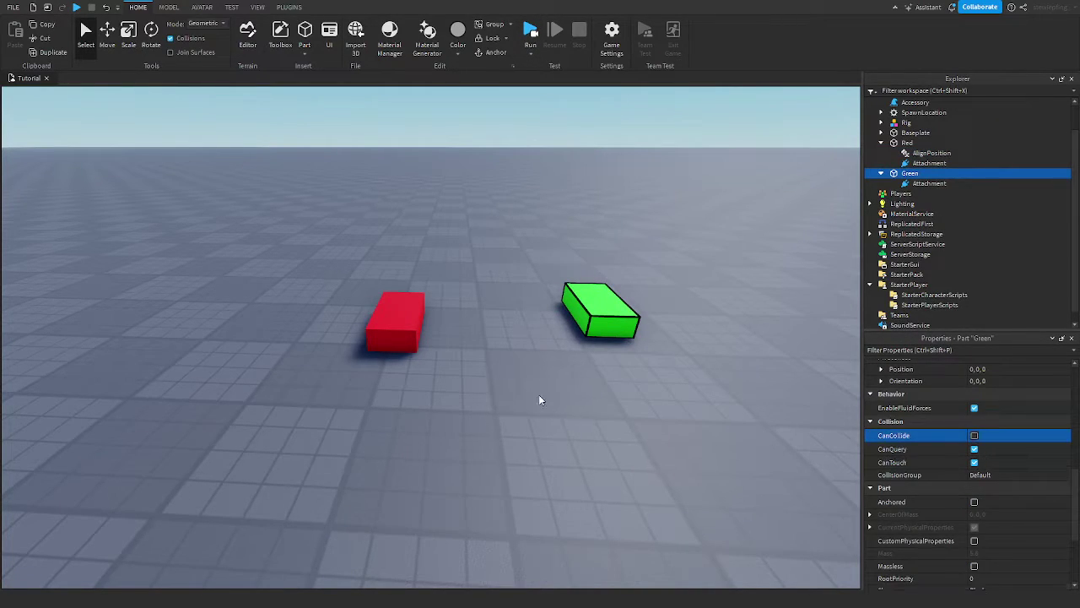
click(975, 436)
Turn off CanCollide on the red part, check the green part's collision settings, and clear the selection
click(415, 309)
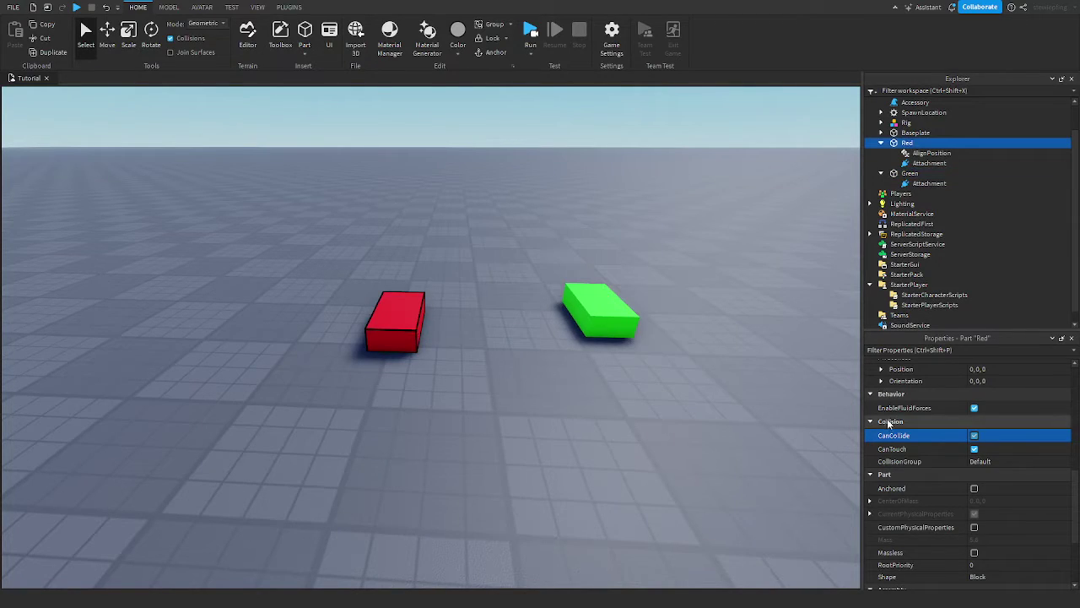
click(974, 436)
click(599, 311)
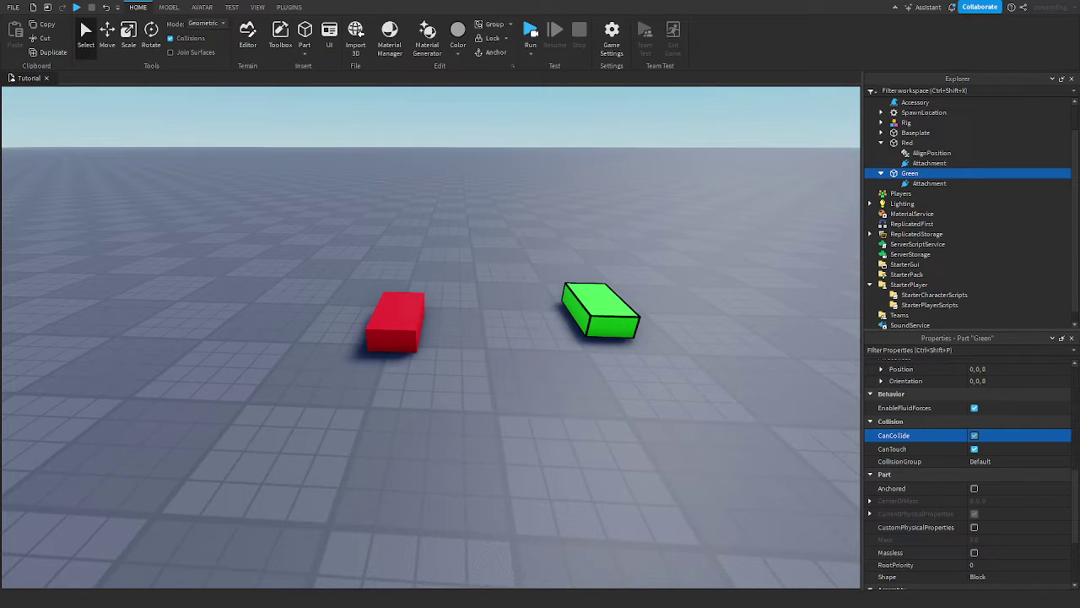
click(717, 333)
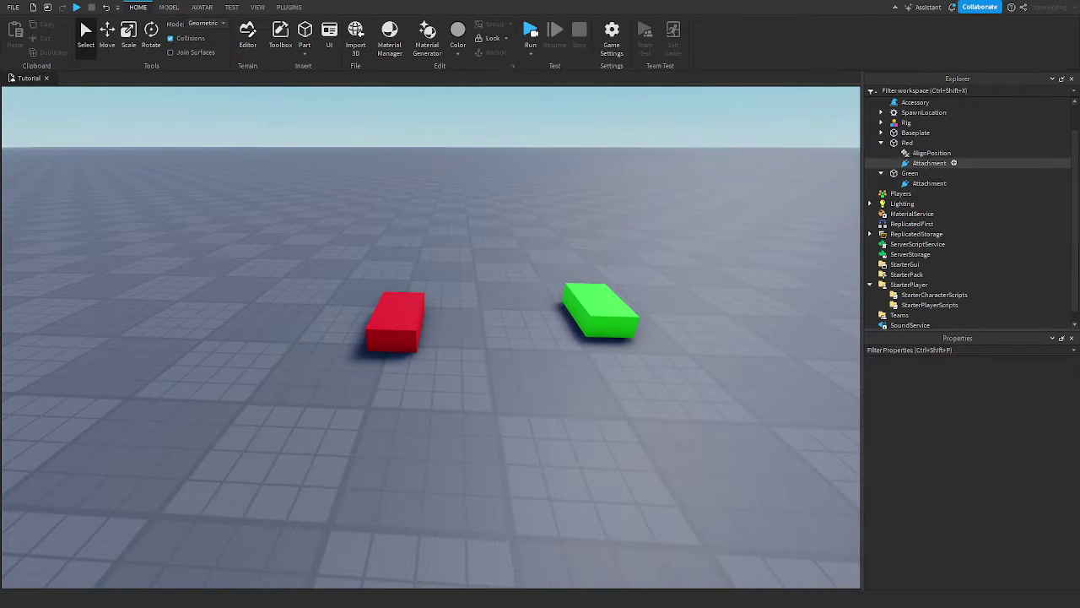
Select the red part's AlignPosition and examine its settings and the line between both attachments from near and far
click(932, 153)
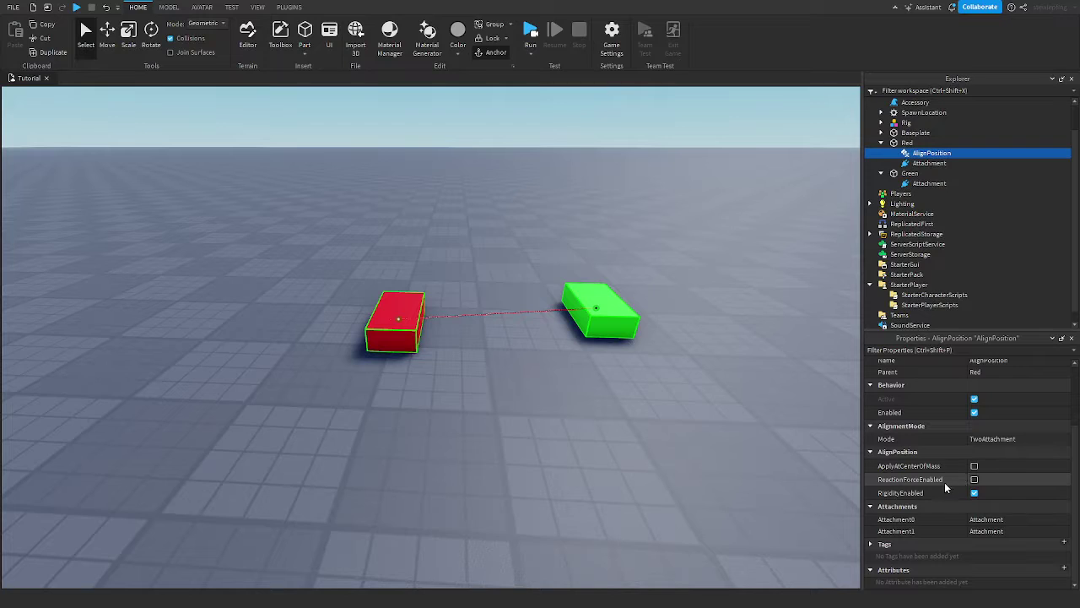
right_drag(615, 375, 386, 289)
scroll(561, 287, up, 3)
scroll(390, 286, down, 3)
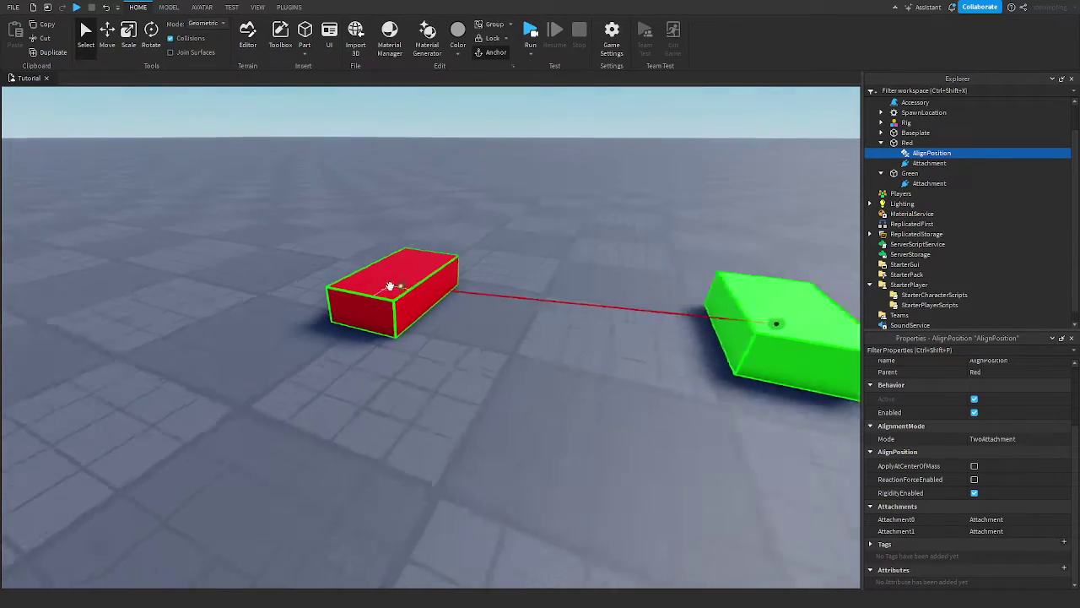
scroll(390, 287, down, 2)
scroll(581, 204, down, 4)
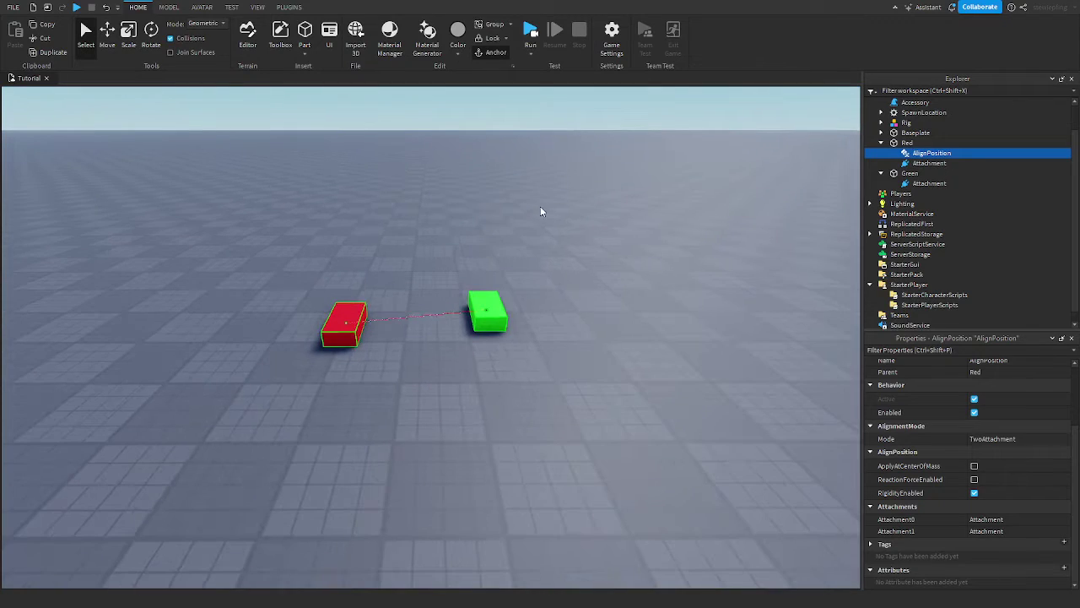
right_drag(540, 208, 543, 206)
scroll(538, 202, up, 5)
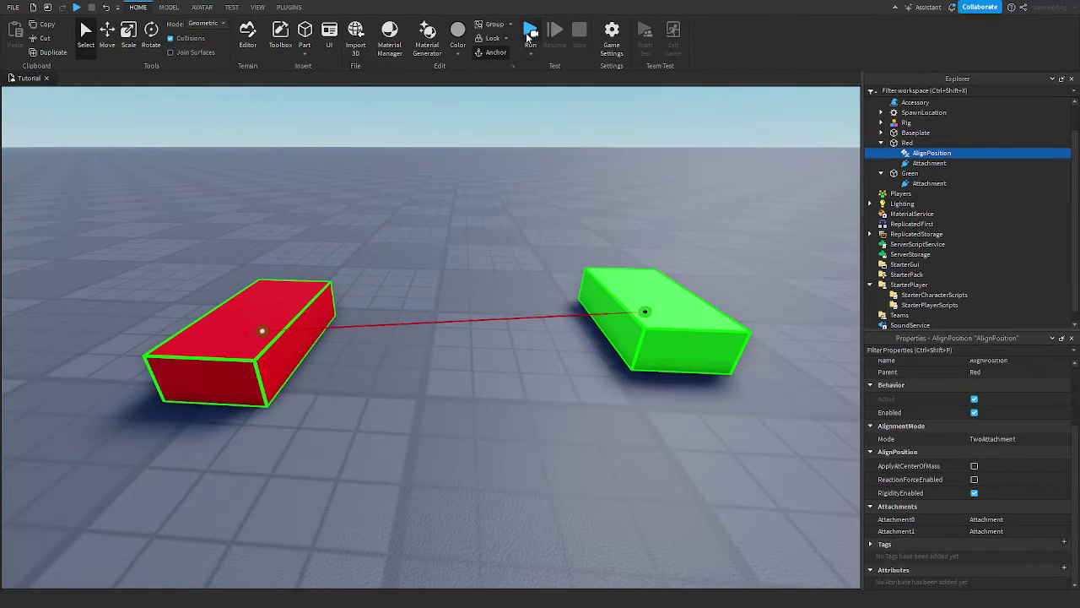
Run the simulation to test the rigid AlignPosition, view the joined parts from another angle, and stop the run
click(529, 32)
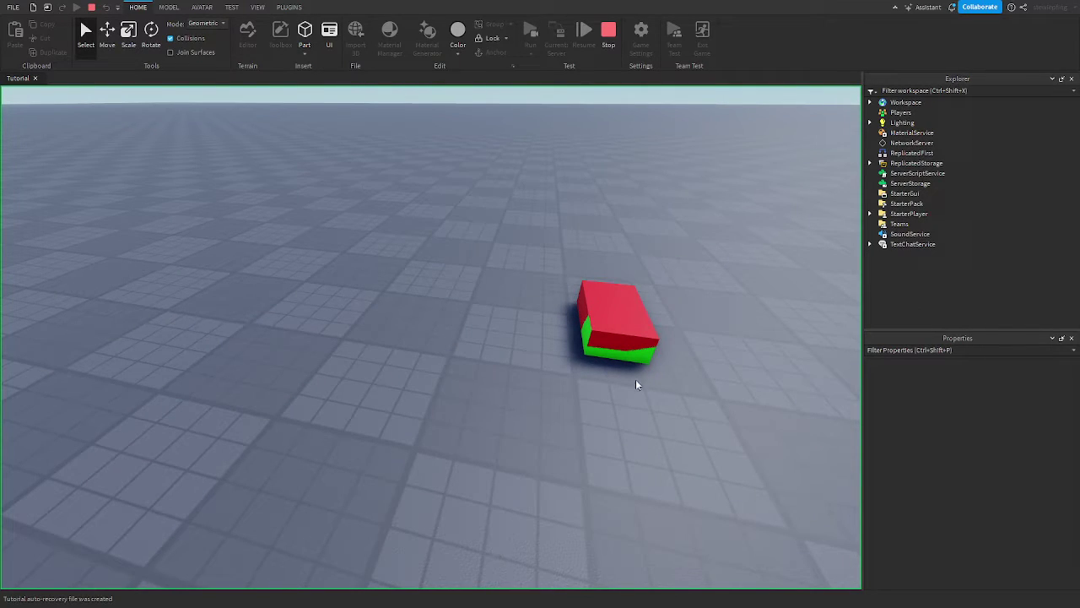
right_drag(484, 327, 476, 327)
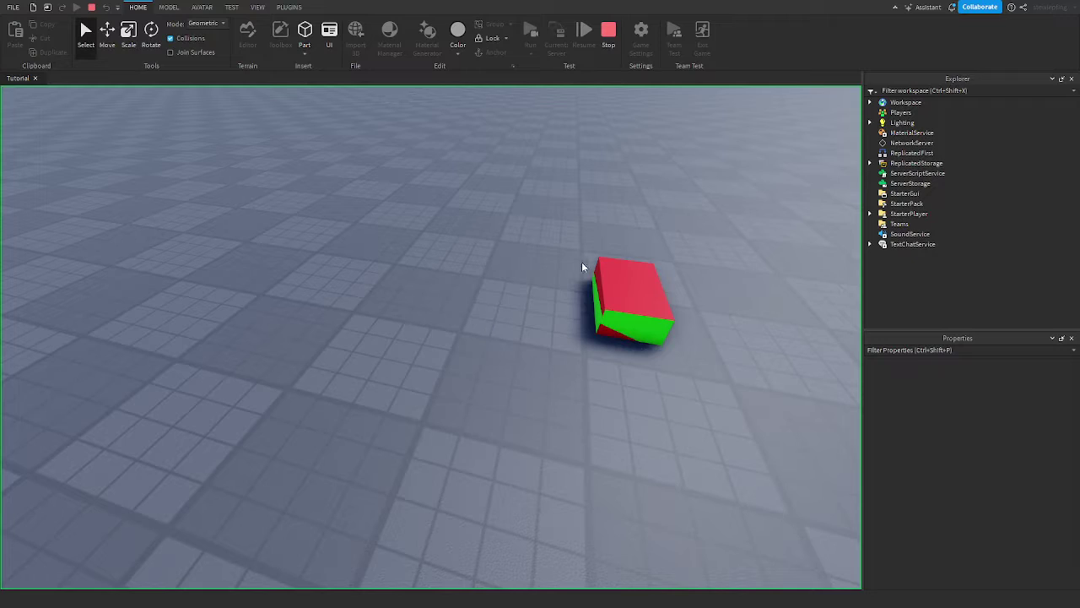
click(608, 30)
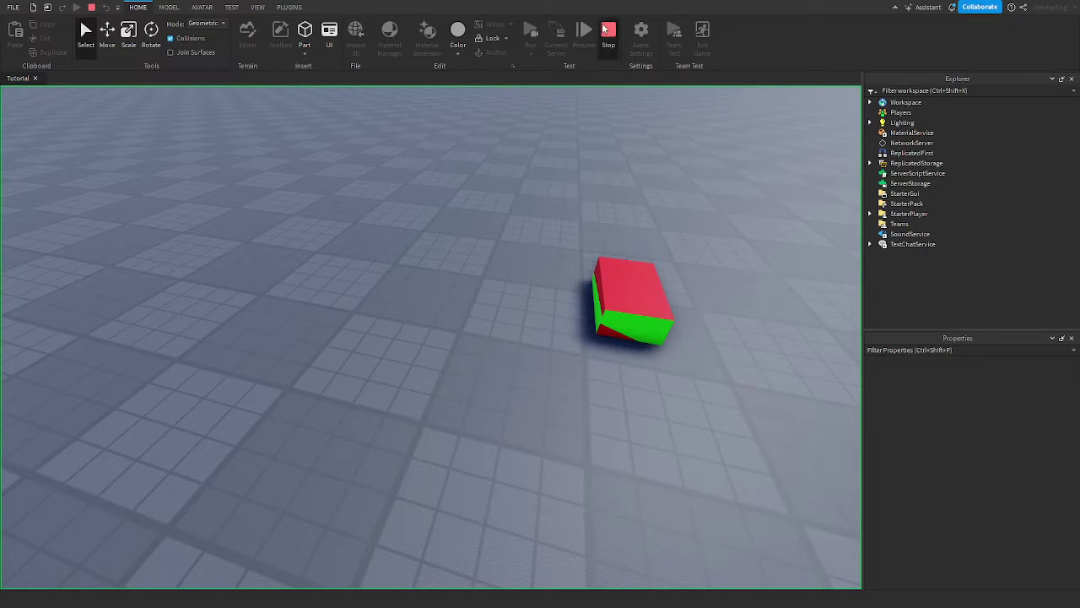